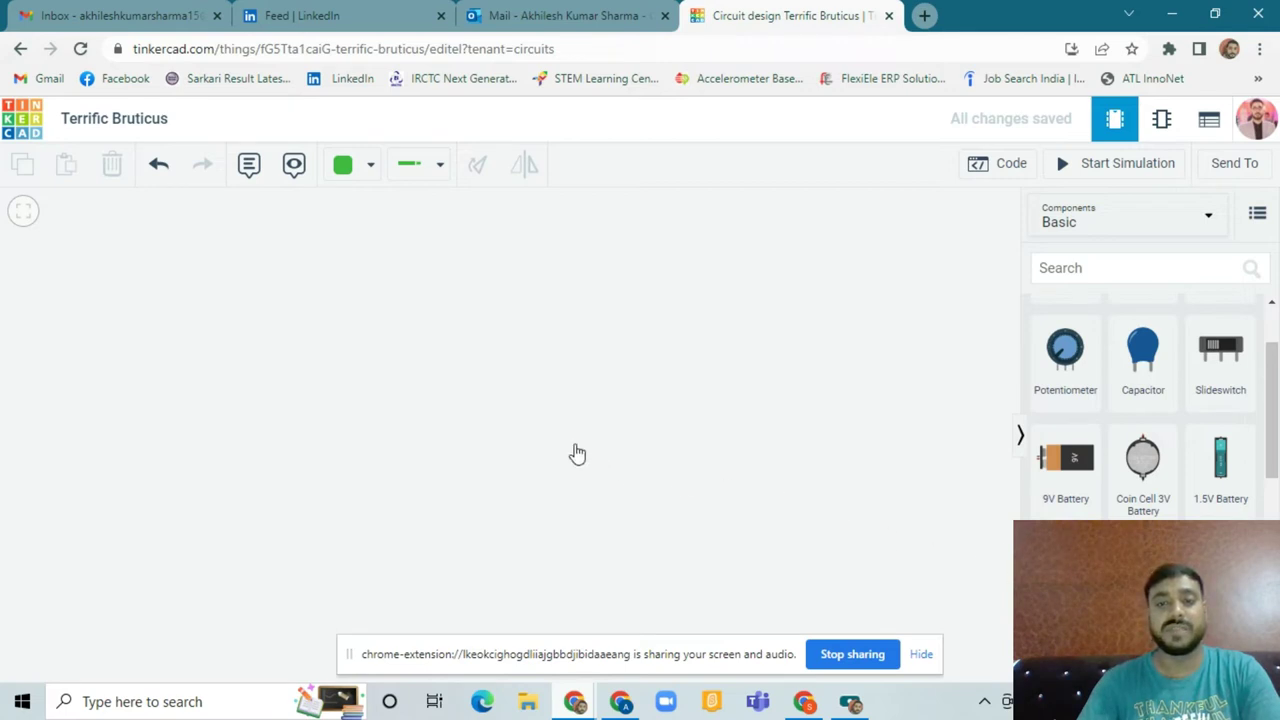
Step: Place a small breadboard on the empty workplane
click(517, 431)
Step: Add an Arduino Uno R3 left of the small breadboard and line them up side by side
click(878, 407)
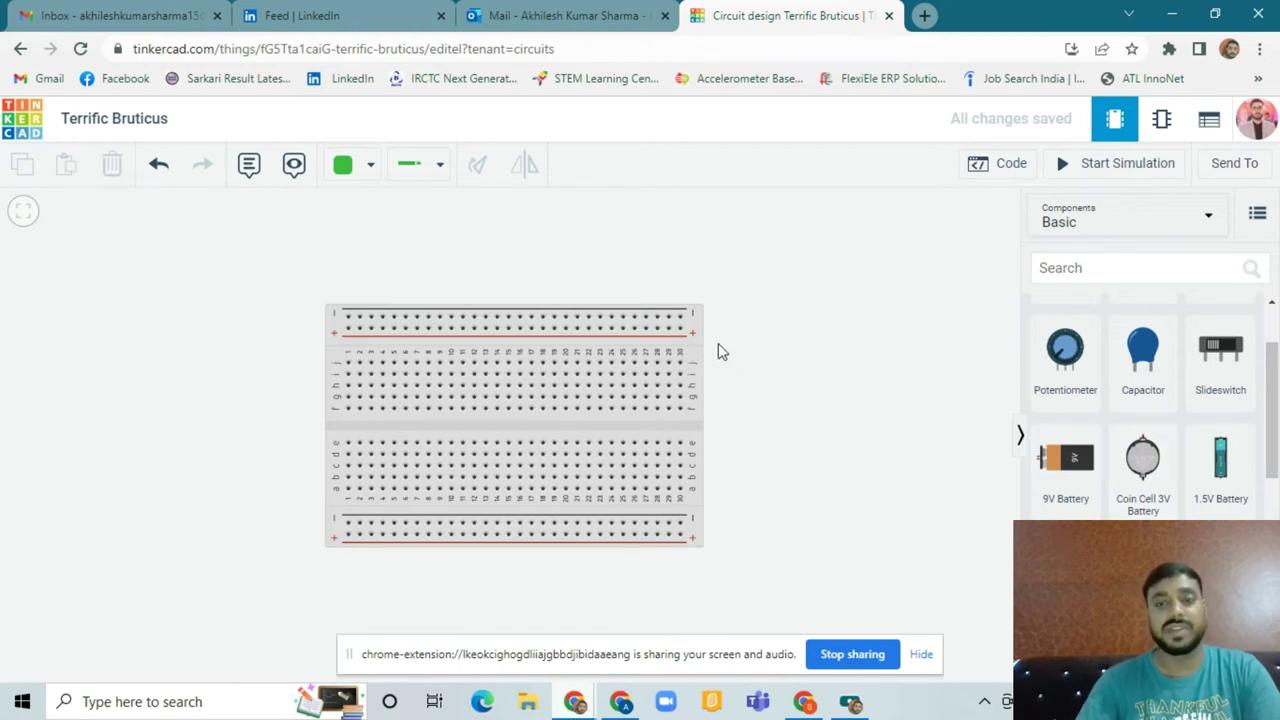
drag(700, 345, 855, 345)
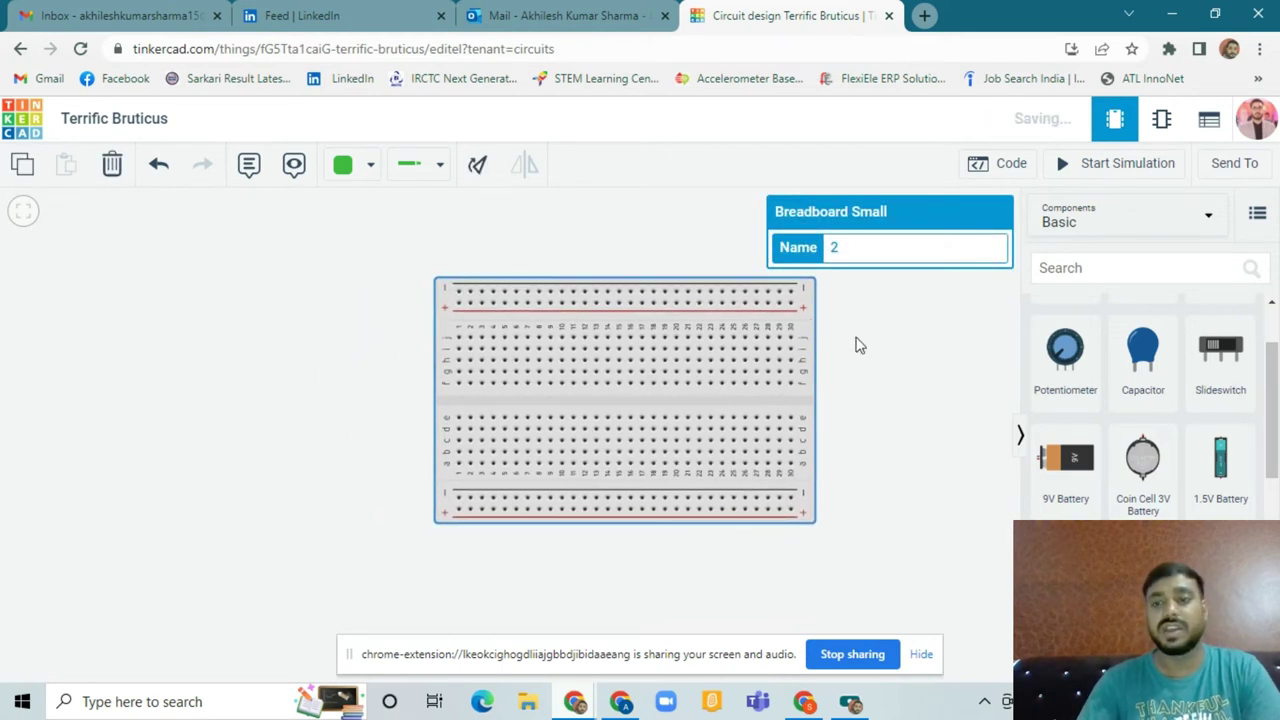
drag(154, 400, 263, 410)
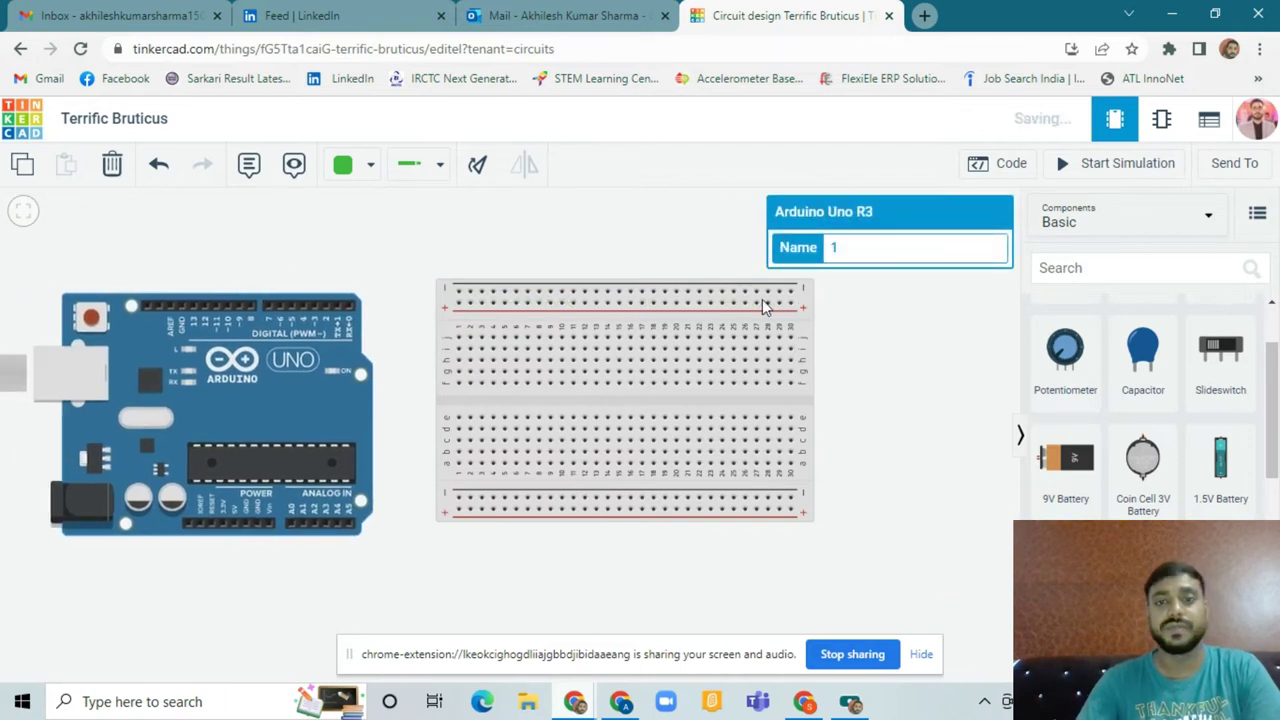
click(810, 300)
drag(810, 300, 827, 308)
click(1193, 254)
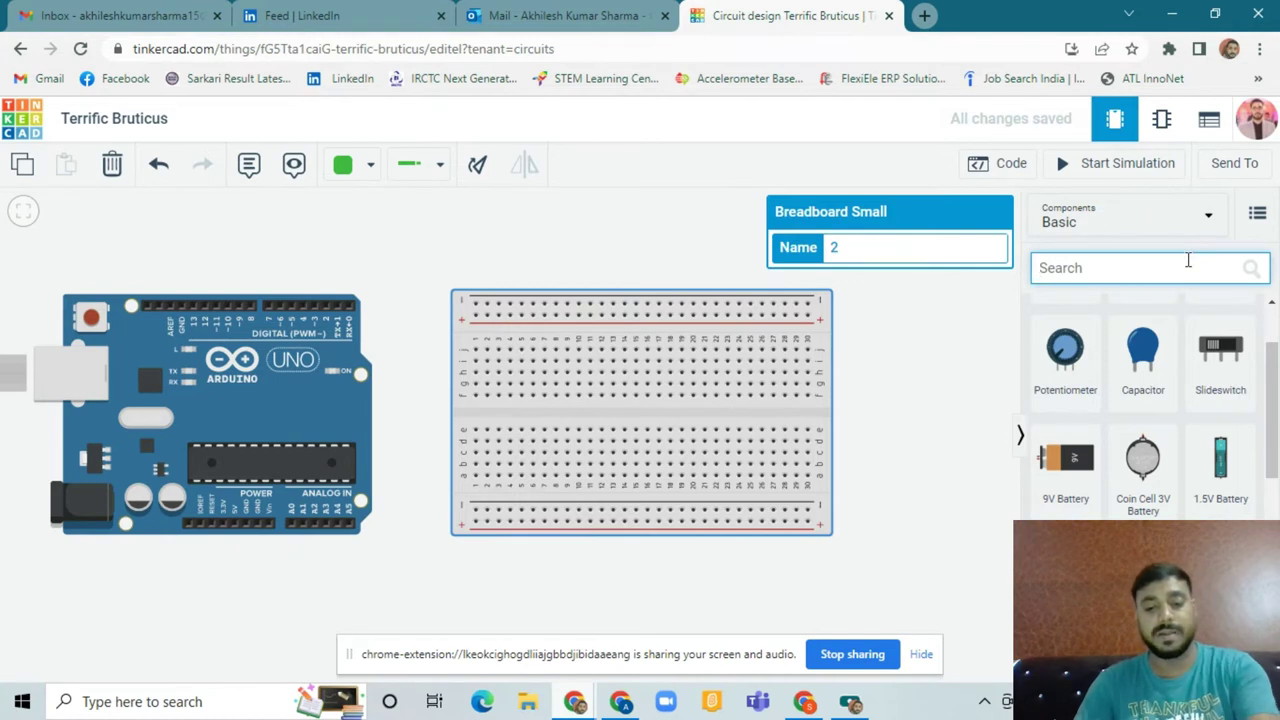
Step: Search 'pir' and place the PIR sensor on the breadboard's top-left
text(pir)
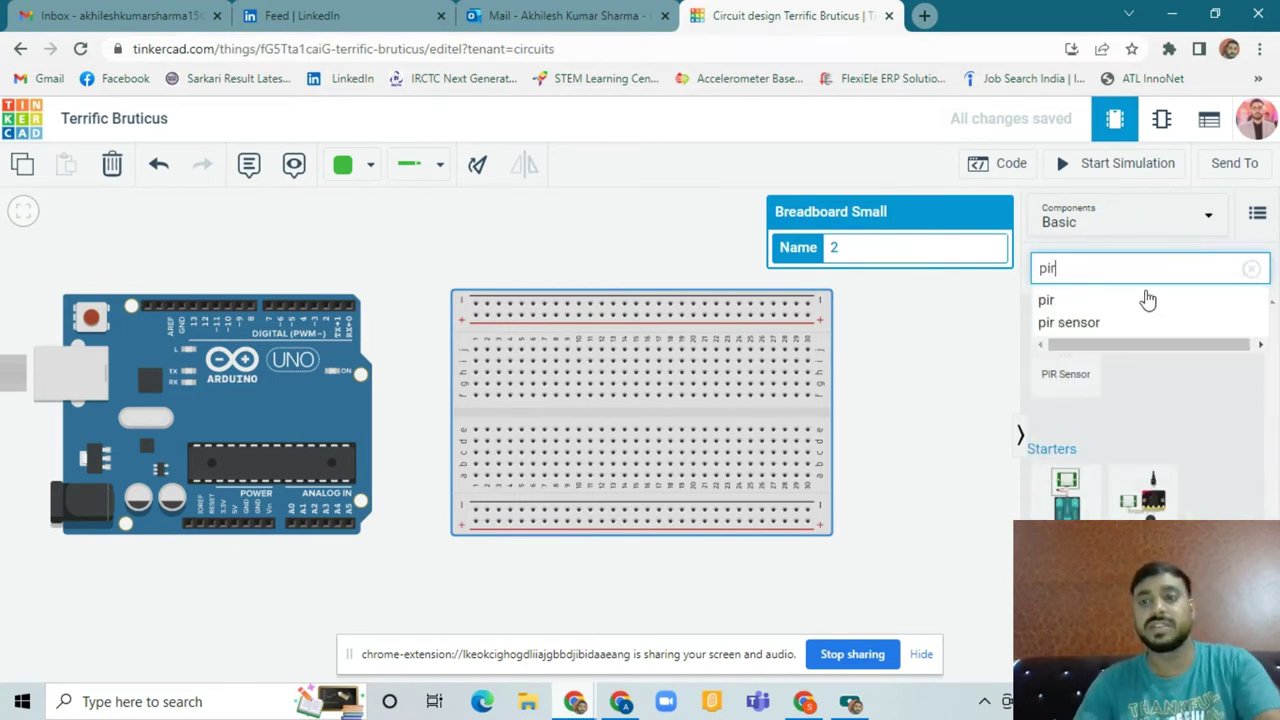
click(1099, 328)
drag(1099, 365, 536, 285)
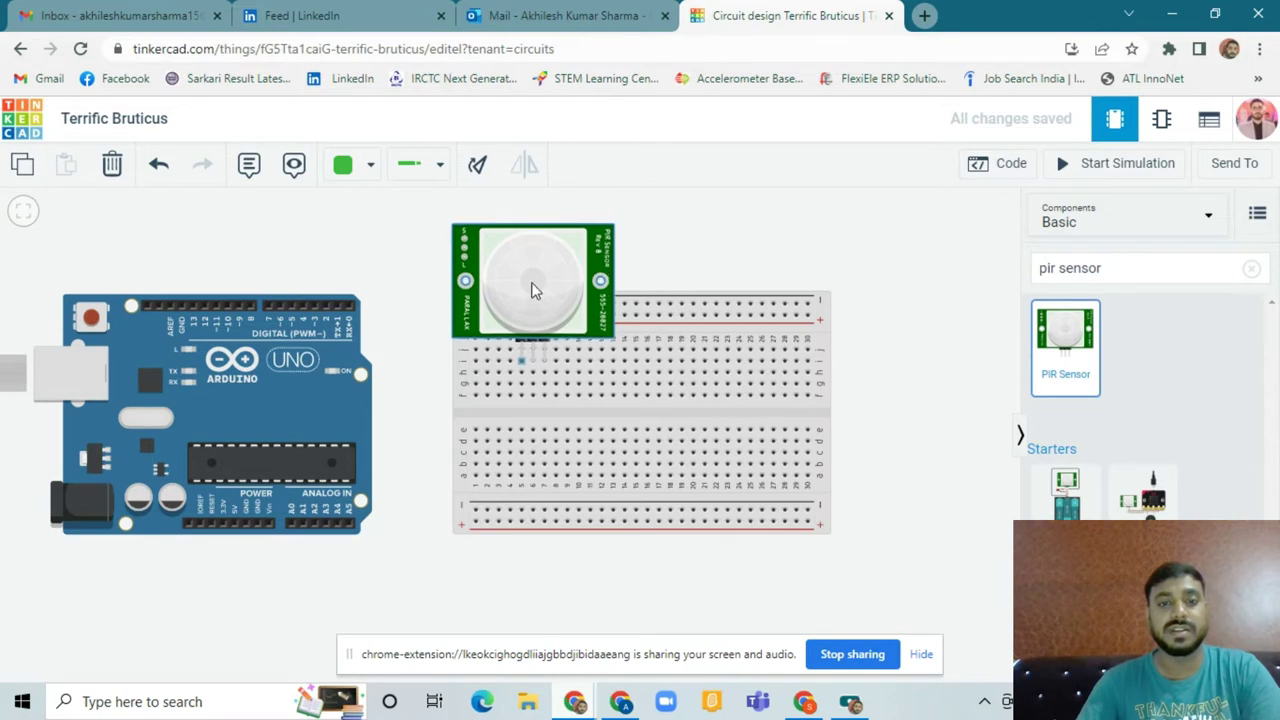
click(949, 318)
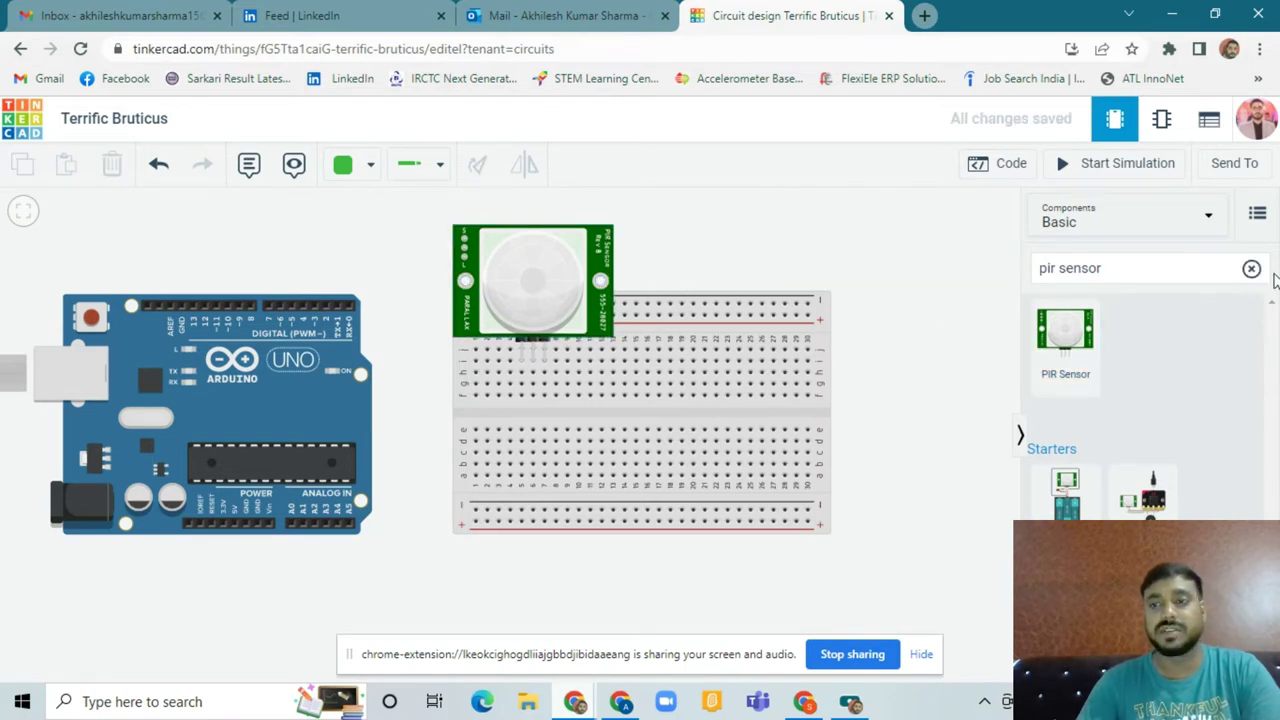
click(1251, 268)
Step: Search 'bu' and place the Piezo buzzer on the breadboard's right half
click(1168, 268)
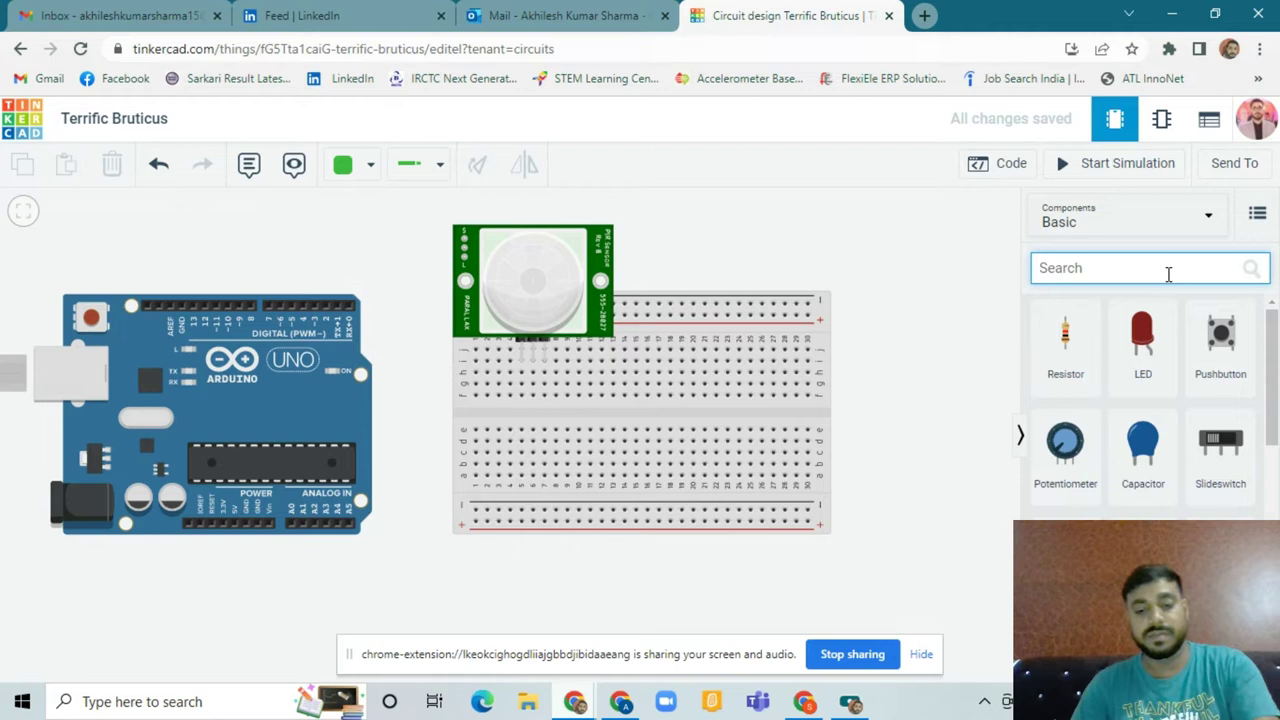
text(bu)
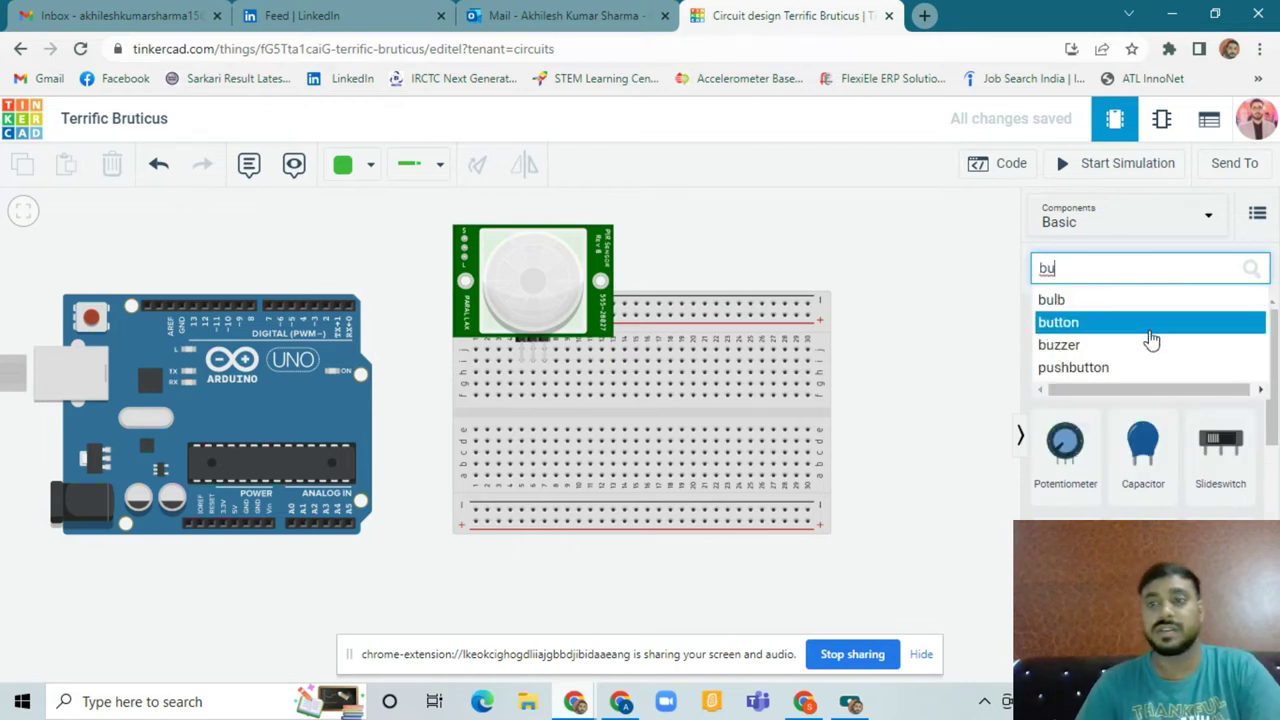
click(1110, 345)
drag(1104, 343, 744, 438)
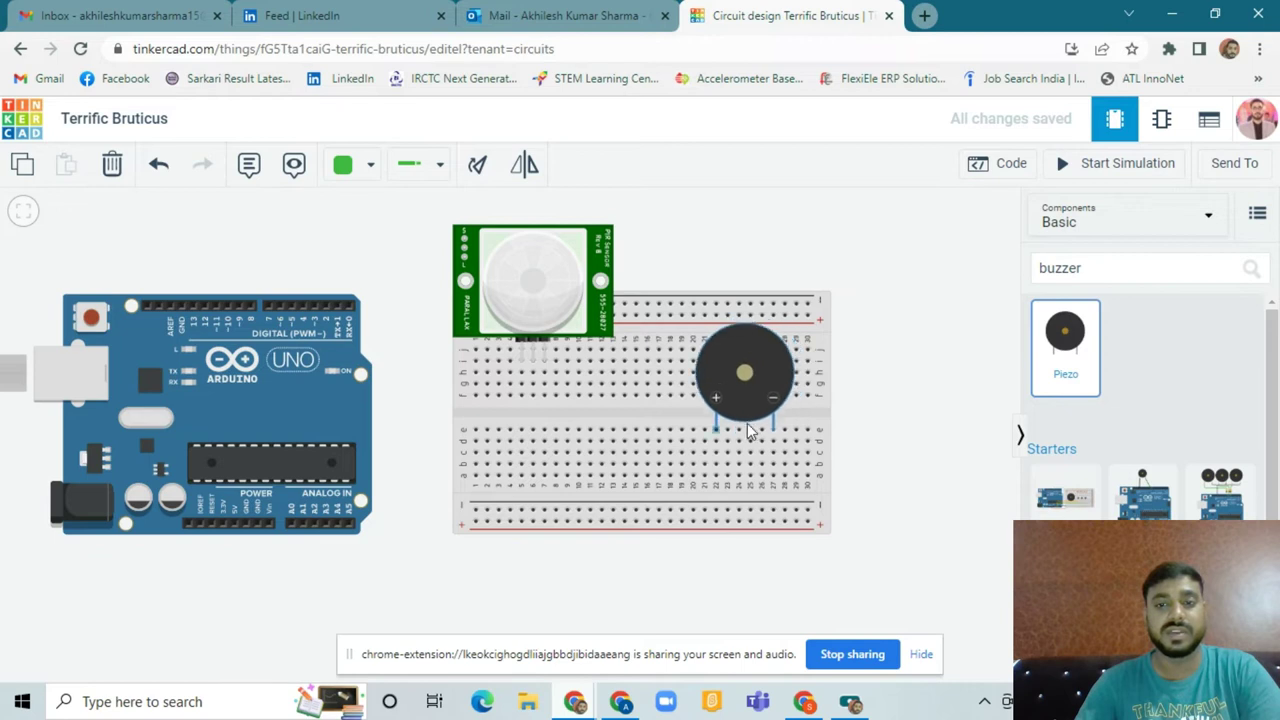
click(955, 333)
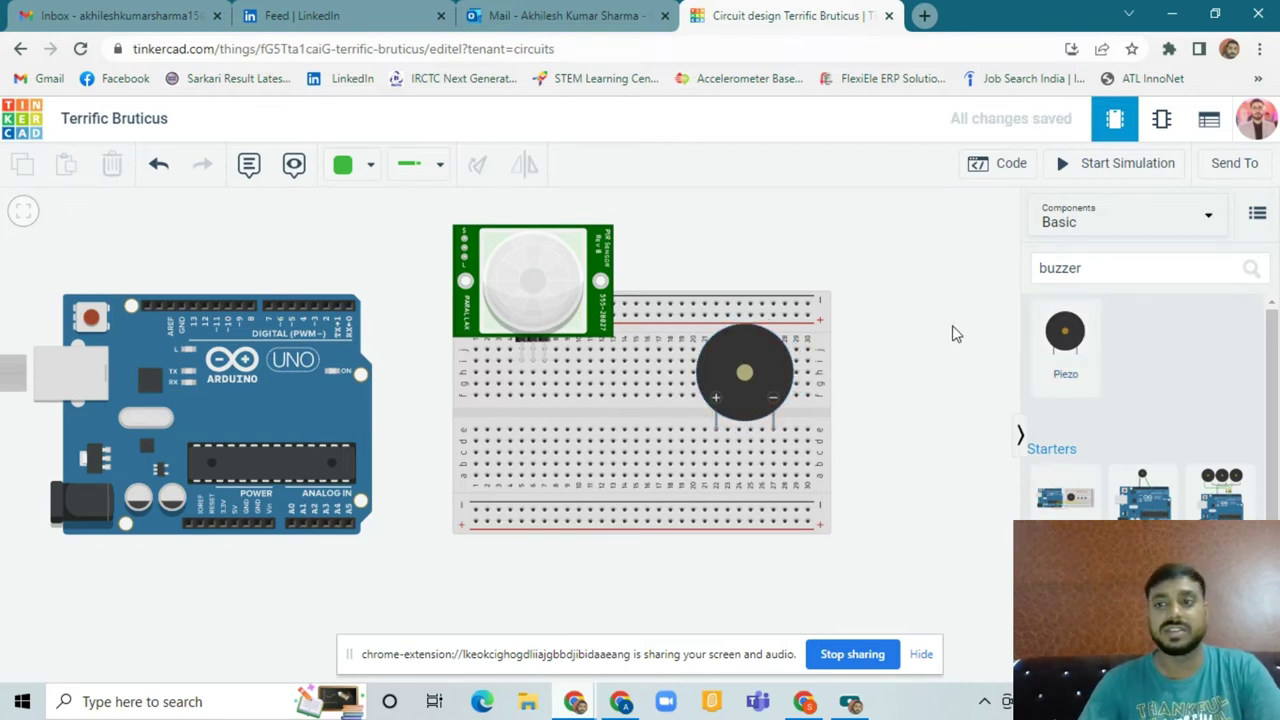
click(1249, 270)
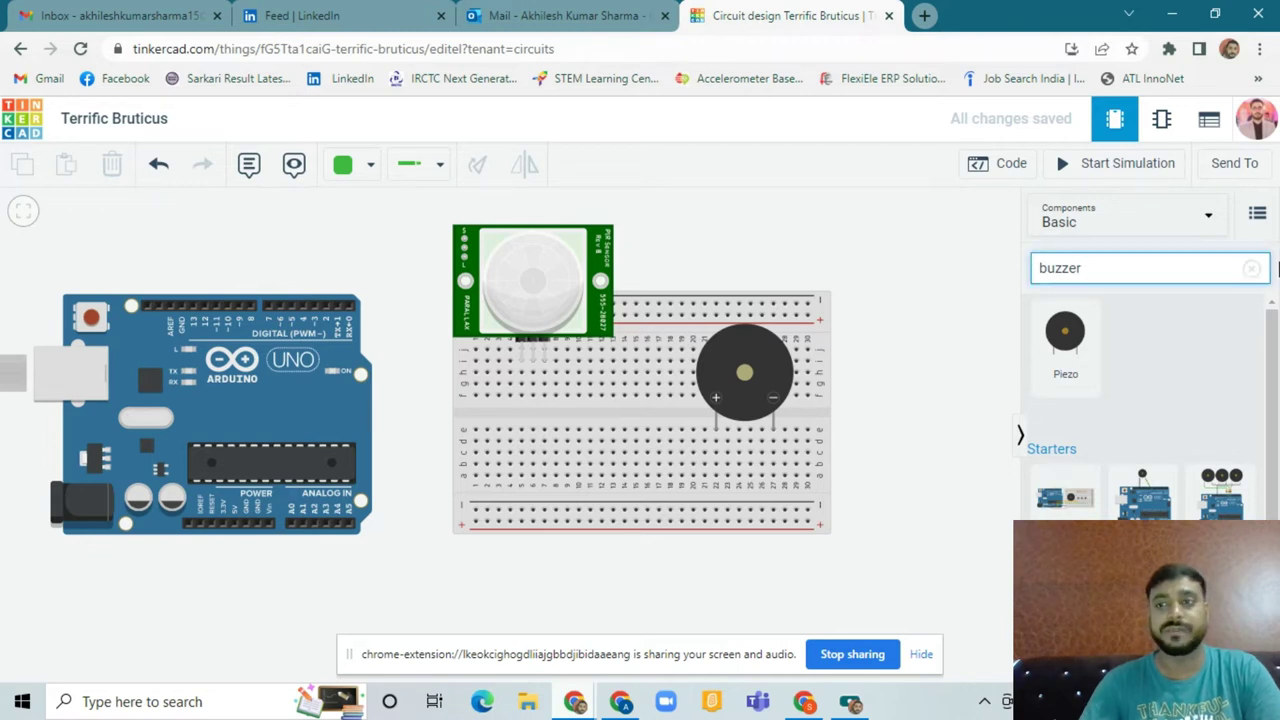
click(1251, 268)
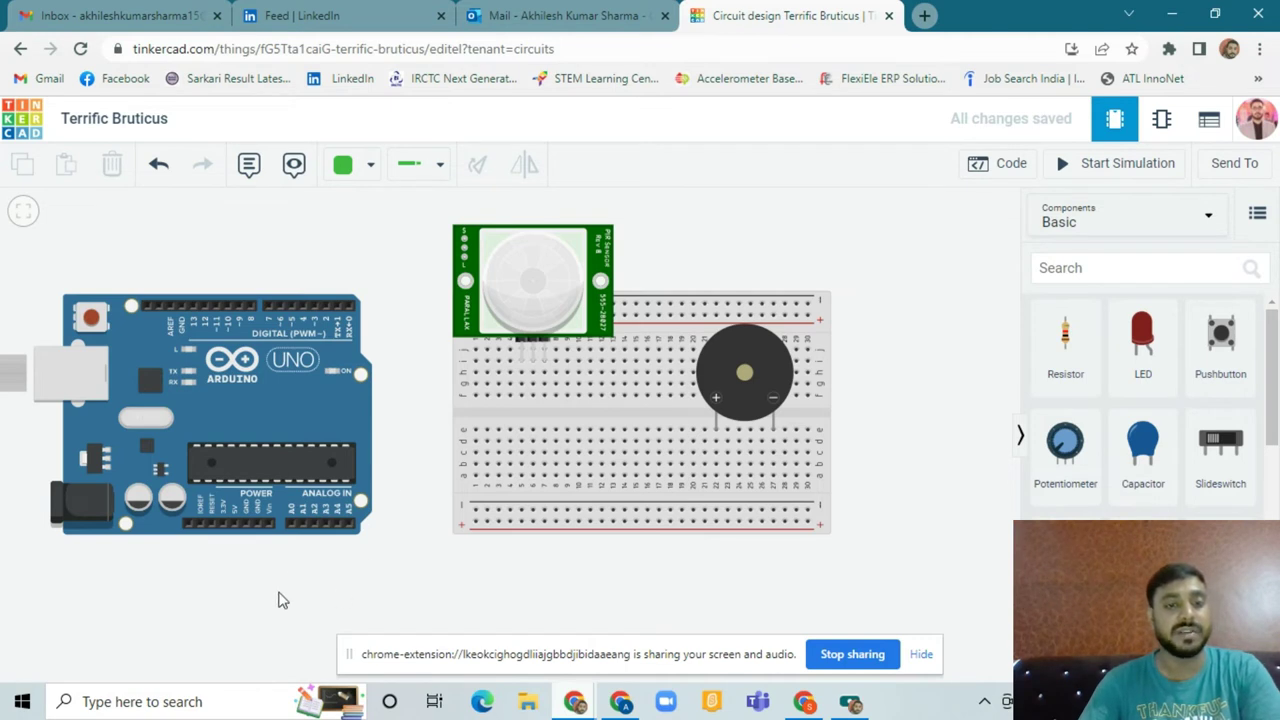
Step: Run a black ground wire from the Arduino's GND pin to the breadboard's lower rail
click(258, 523)
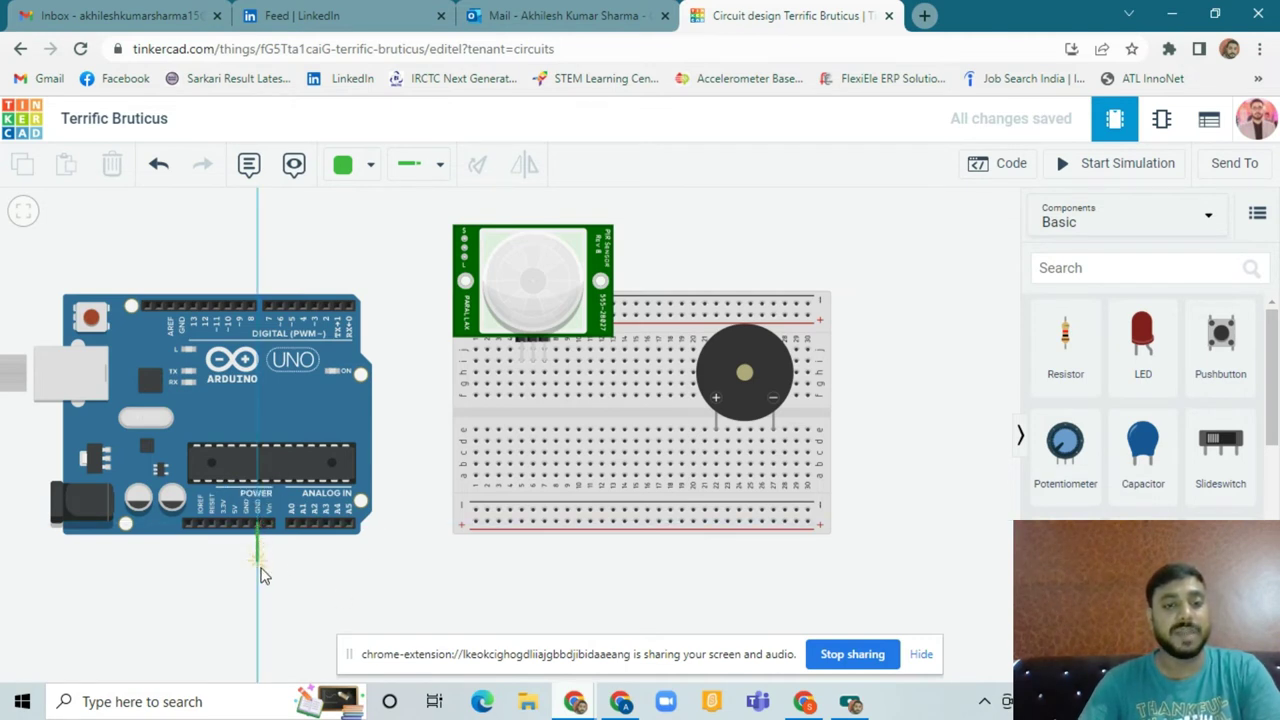
click(257, 572)
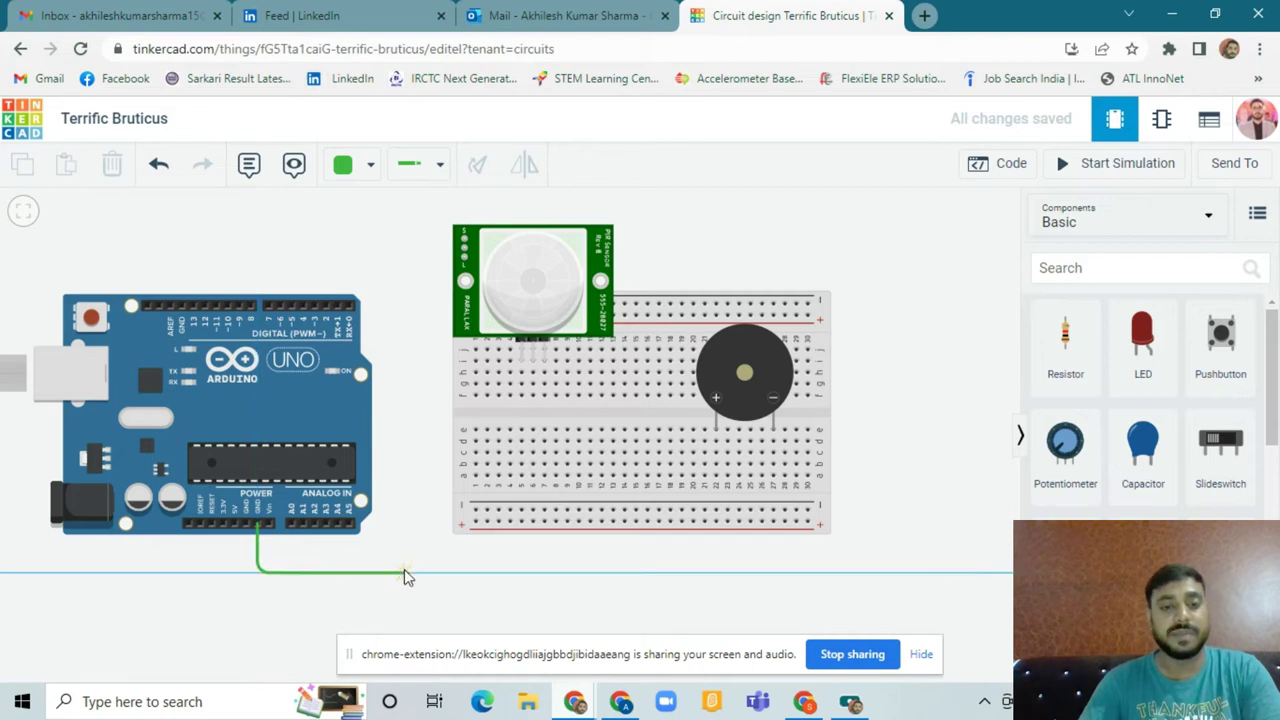
click(404, 574)
click(404, 509)
click(475, 510)
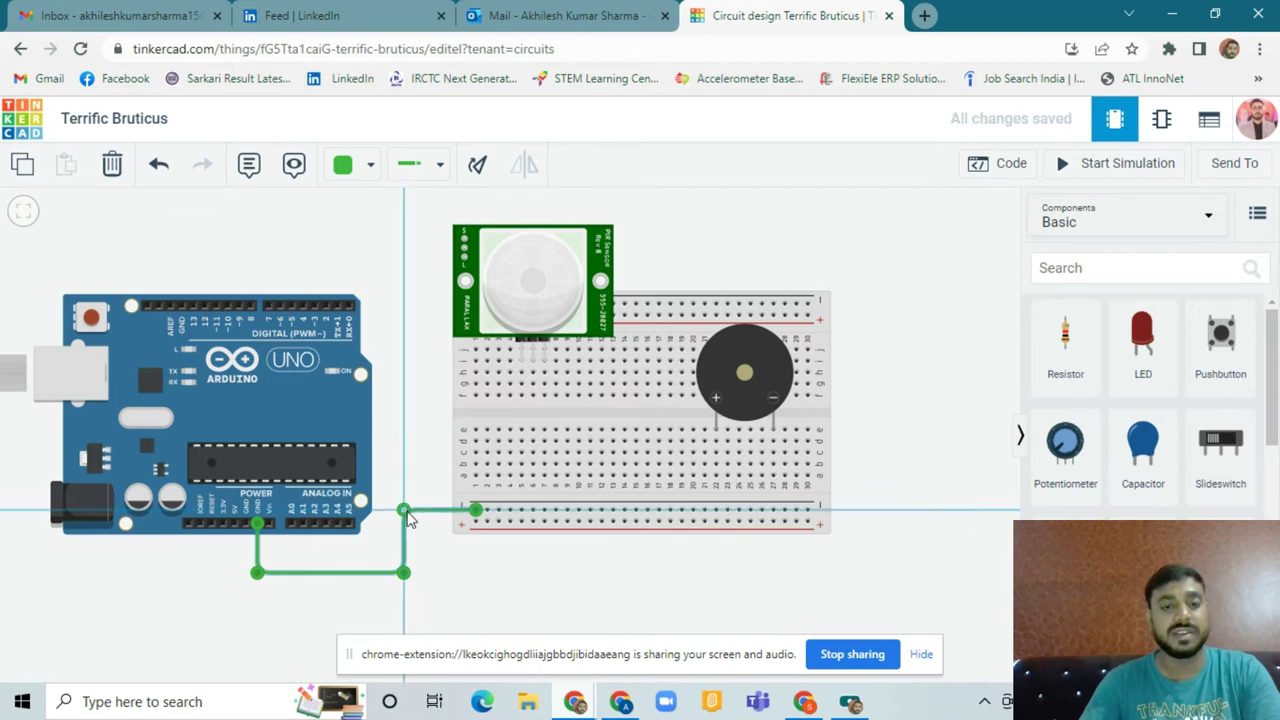
click(357, 164)
click(392, 222)
click(455, 590)
Step: Run a red wire from the Arduino's 5V pin to the bottom power rail
click(236, 530)
click(236, 607)
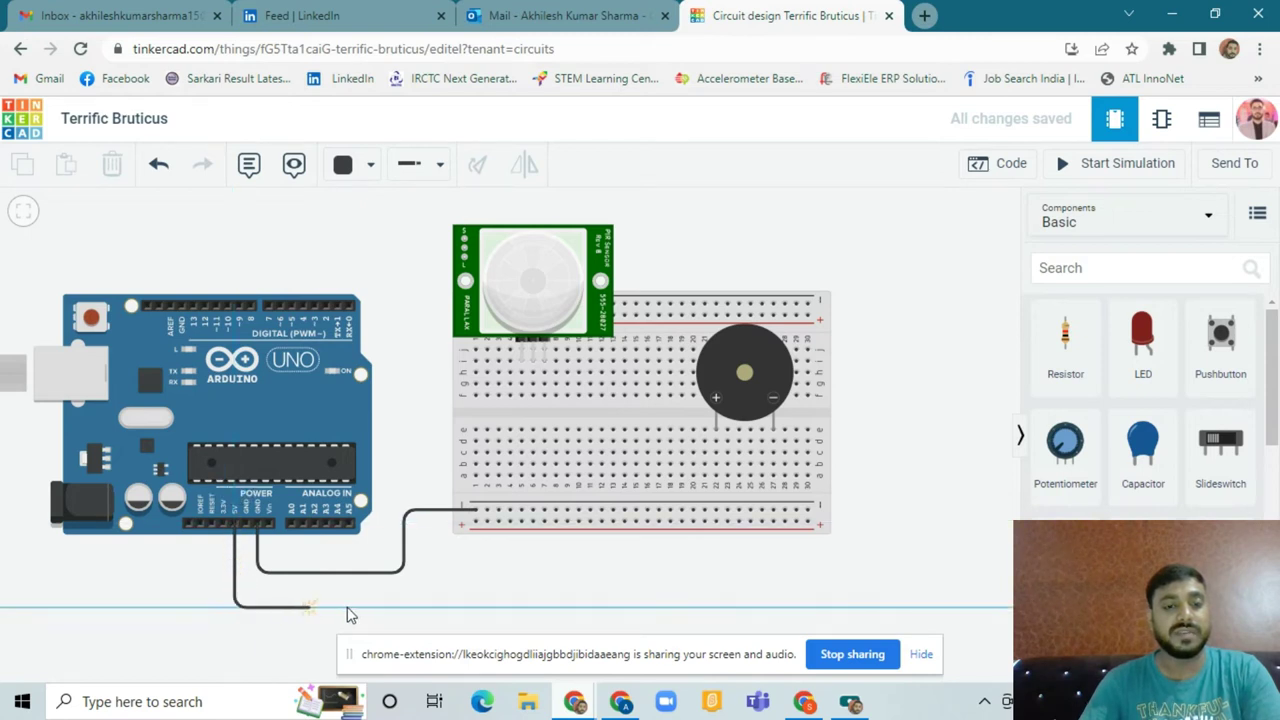
click(430, 607)
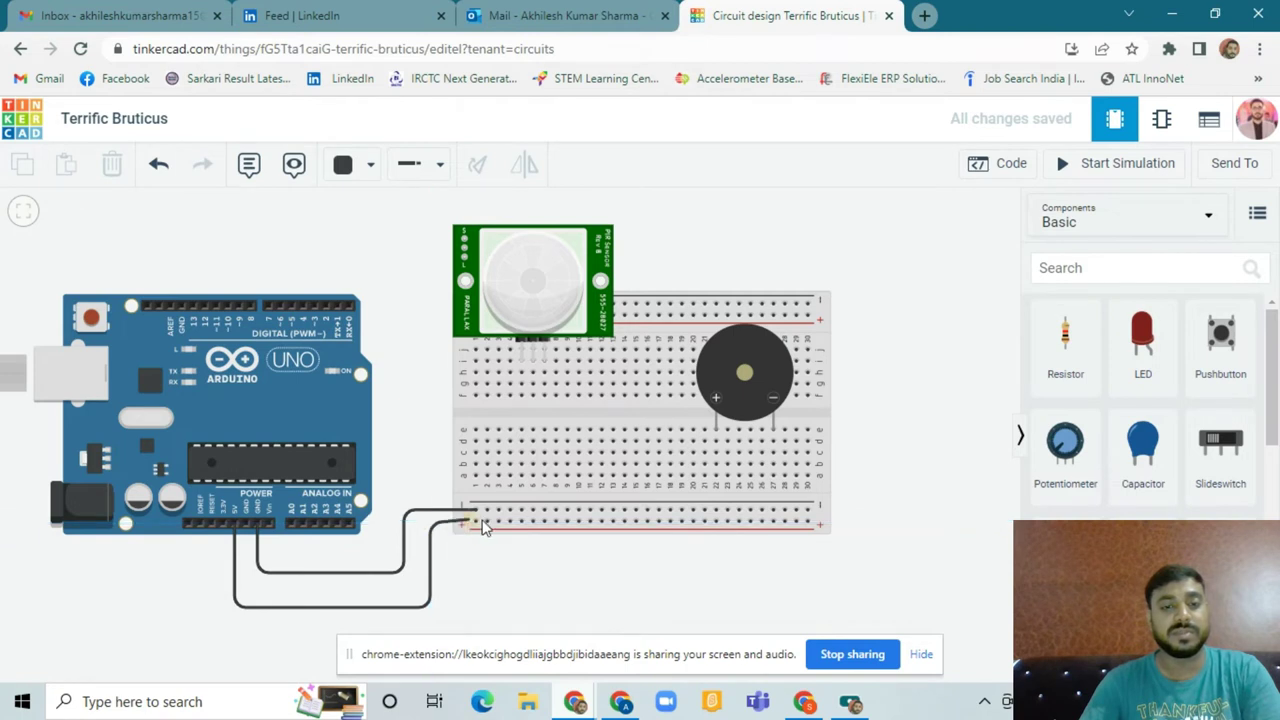
click(475, 522)
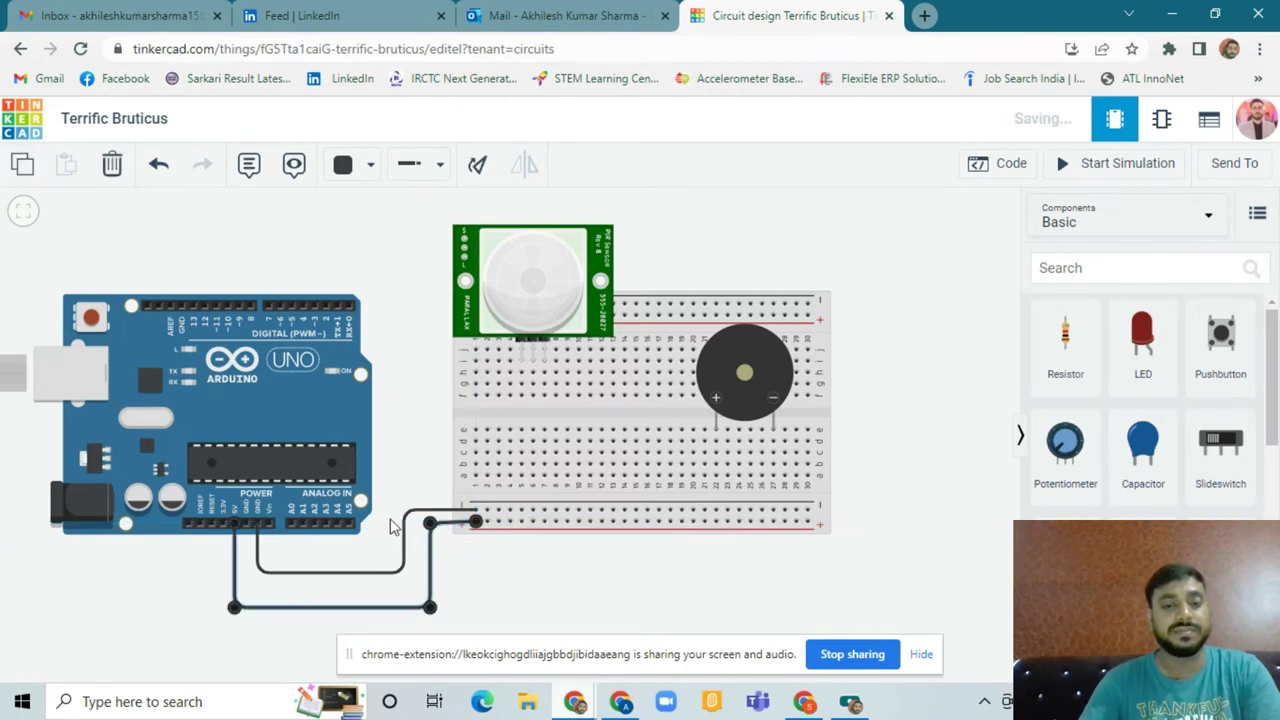
click(362, 168)
click(388, 257)
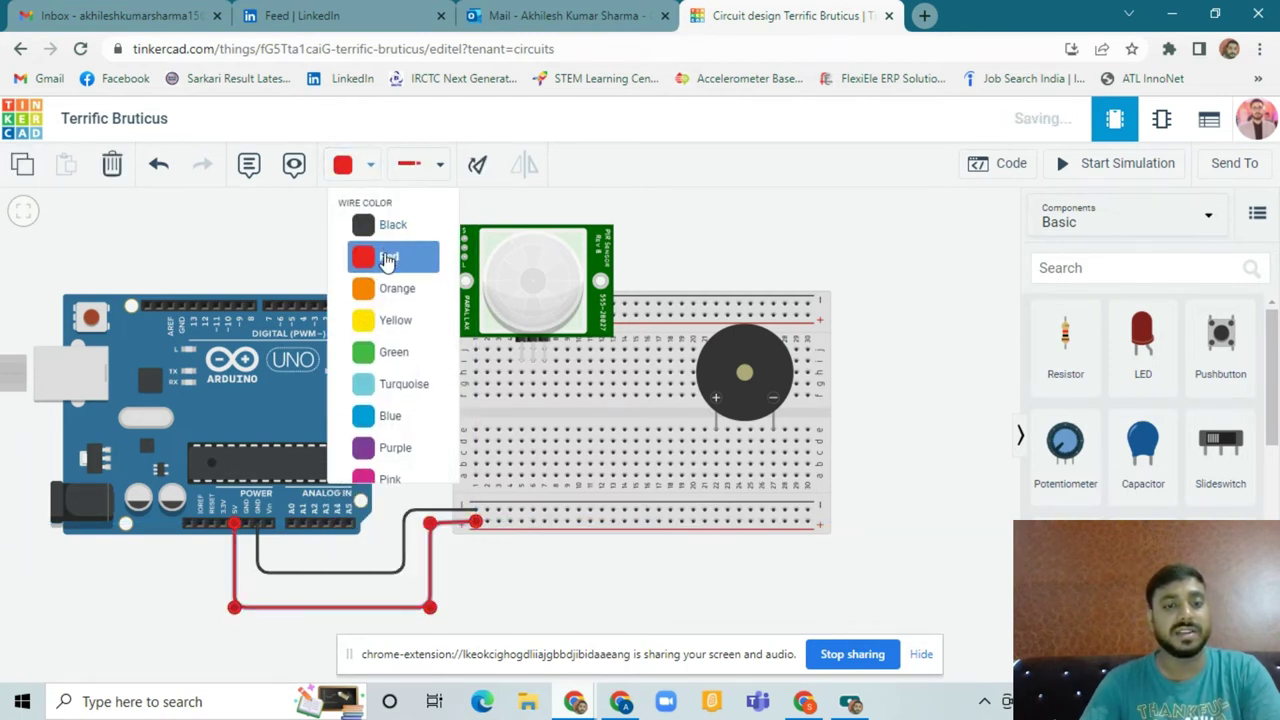
click(490, 573)
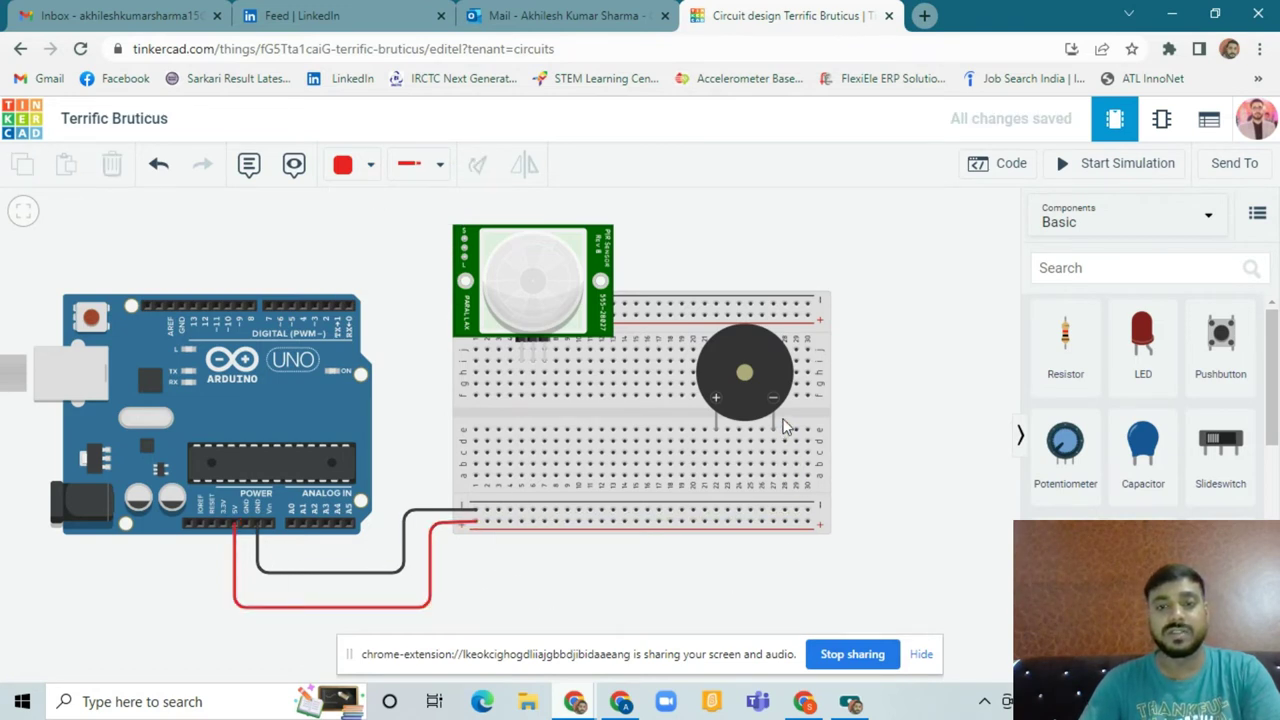
click(772, 454)
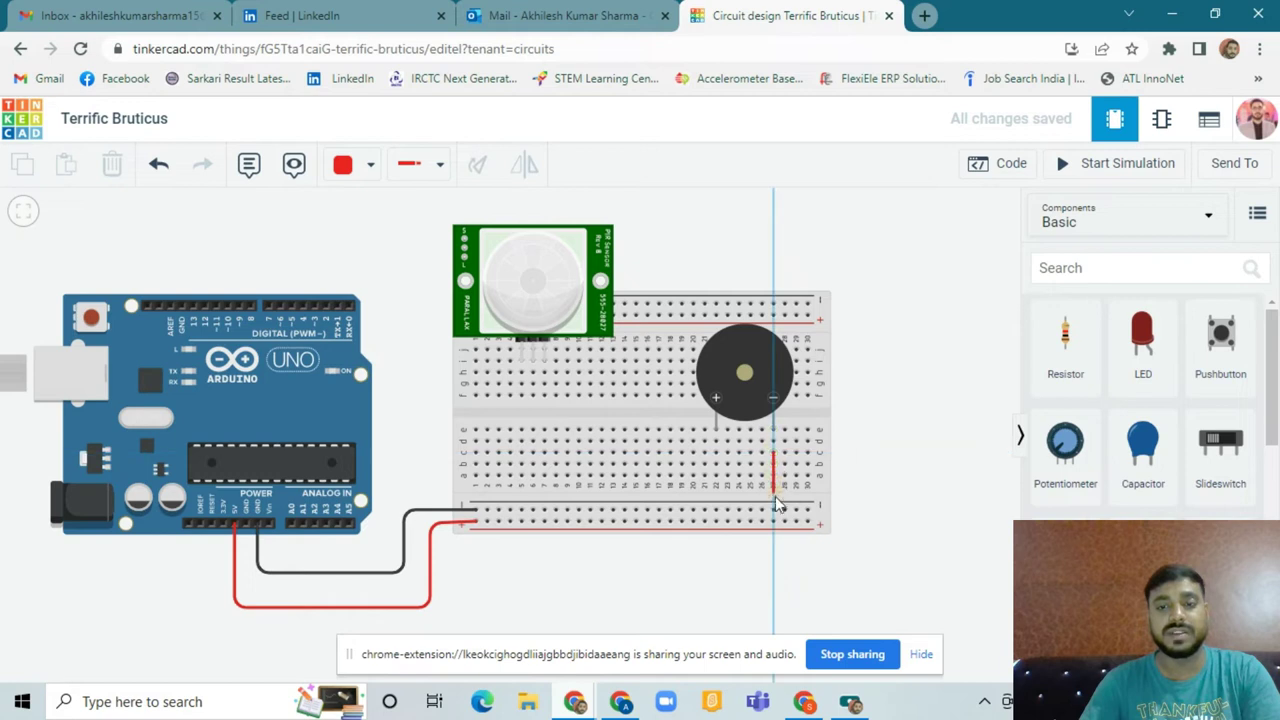
Step: Connect the buzzer's leg to the lower rail and wire a PIR pin to the bottom rail in black
click(773, 505)
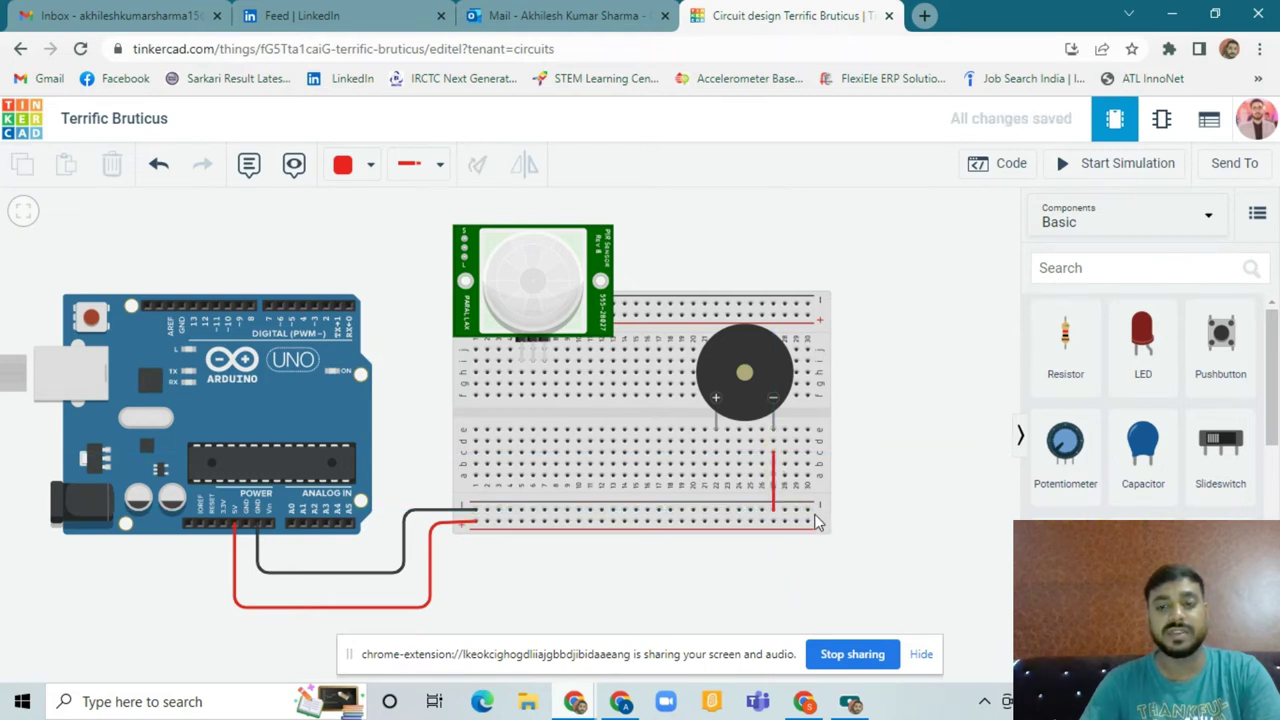
click(544, 375)
click(544, 512)
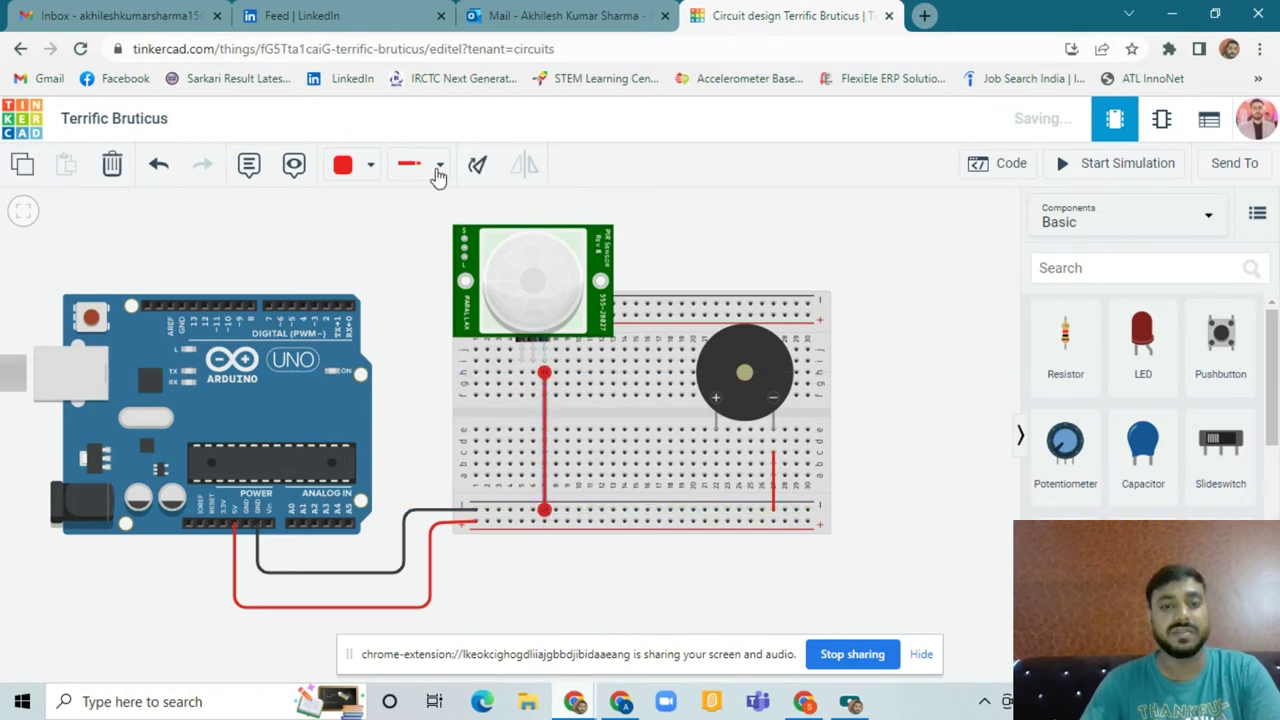
click(350, 164)
click(380, 224)
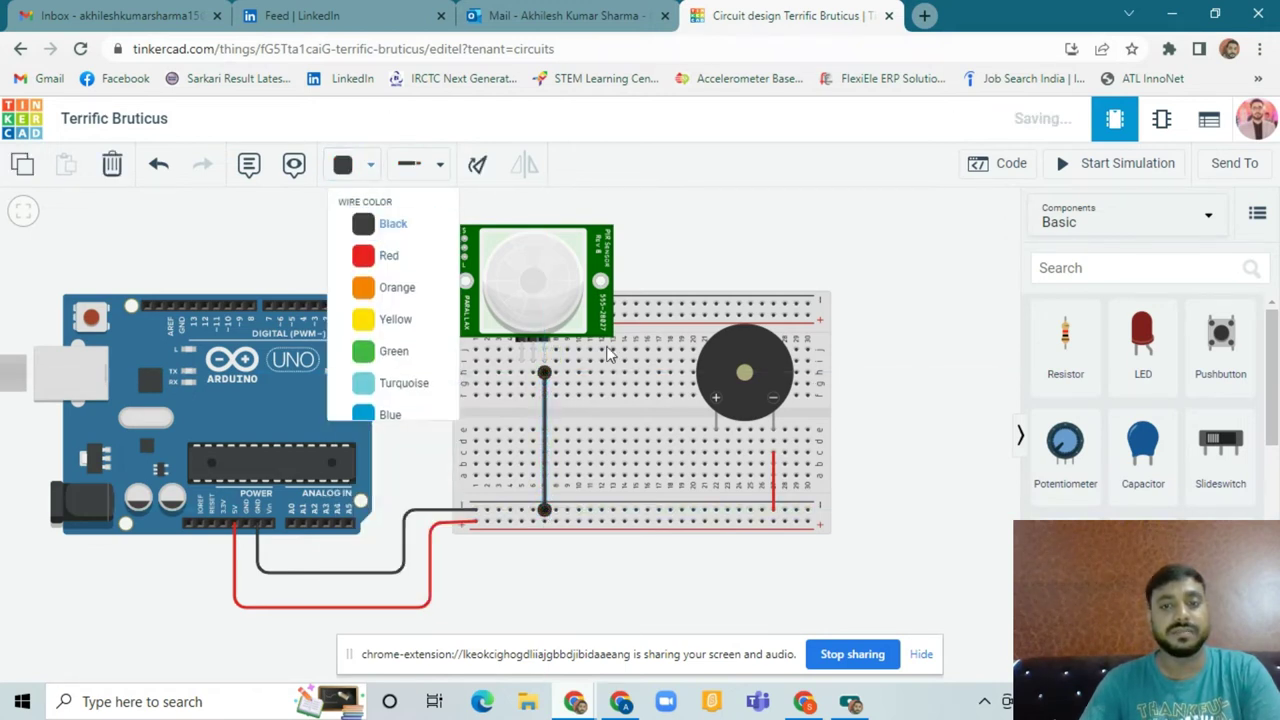
Step: Recolour the buzzer's rail wire black
click(776, 482)
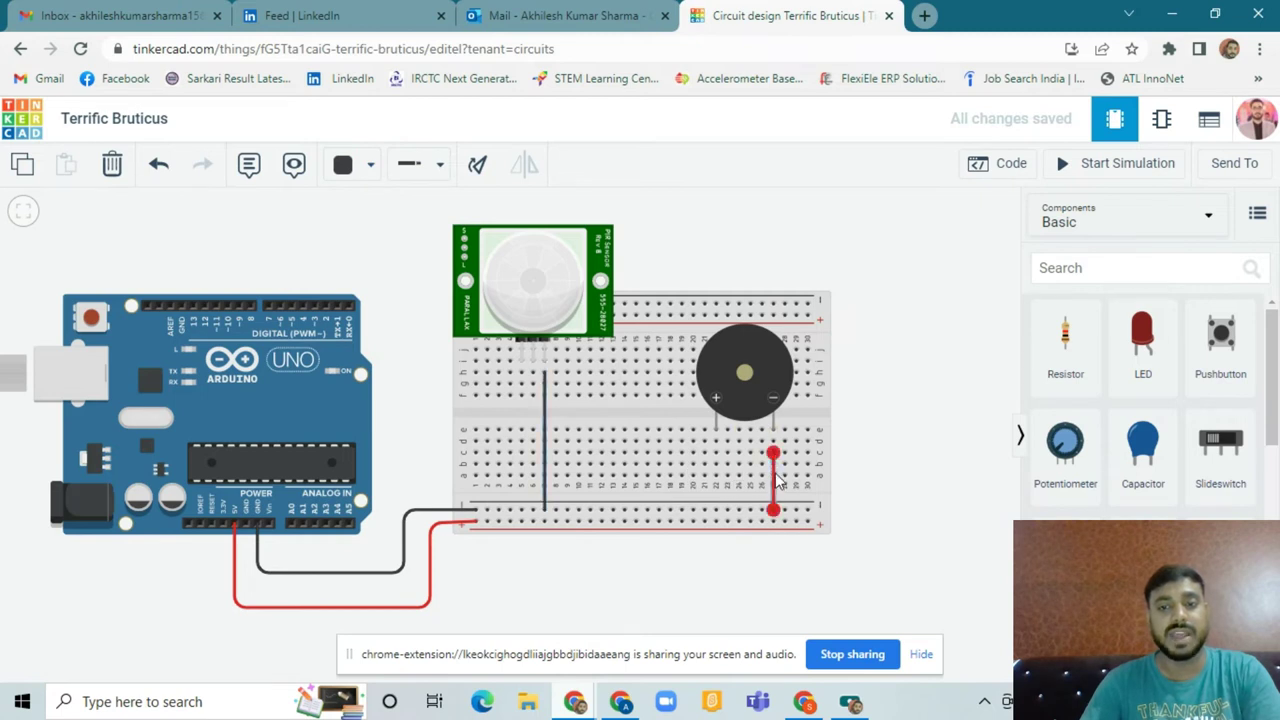
click(362, 166)
click(380, 224)
click(855, 333)
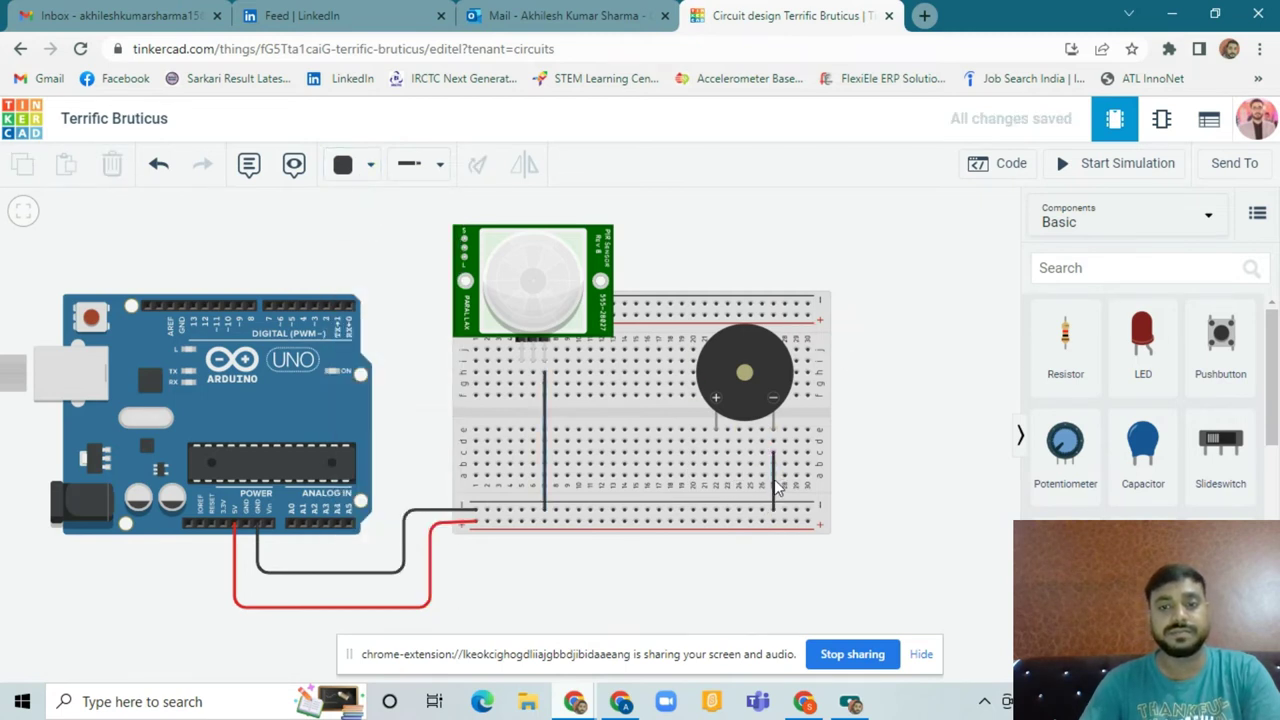
Step: Add a red wire from the other PIR sensor pin to the bottom rail
click(533, 385)
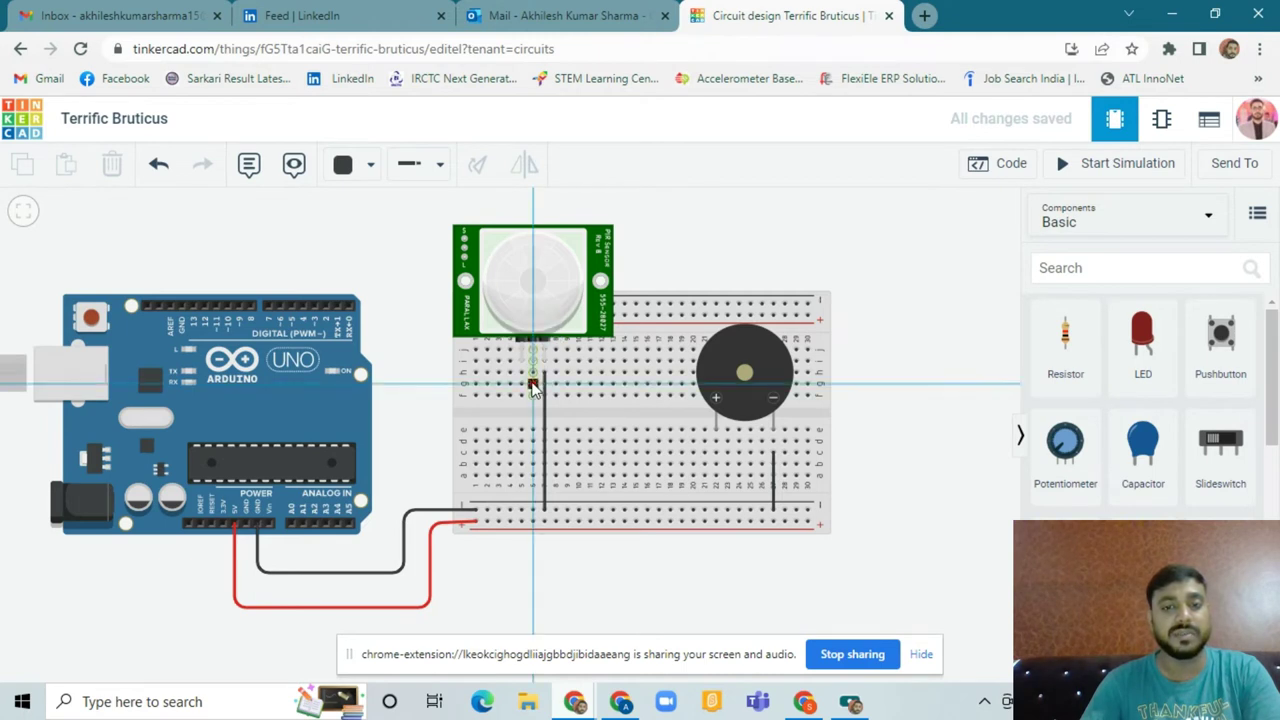
click(533, 520)
click(345, 165)
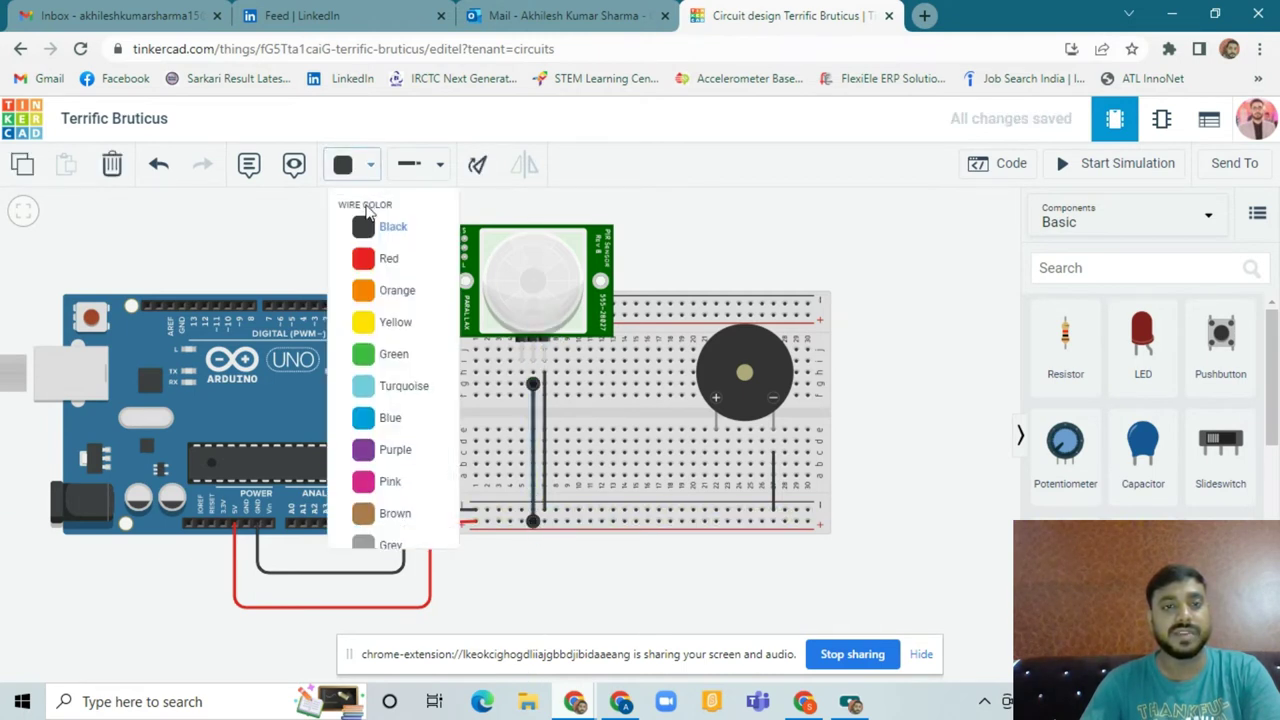
click(366, 255)
click(806, 228)
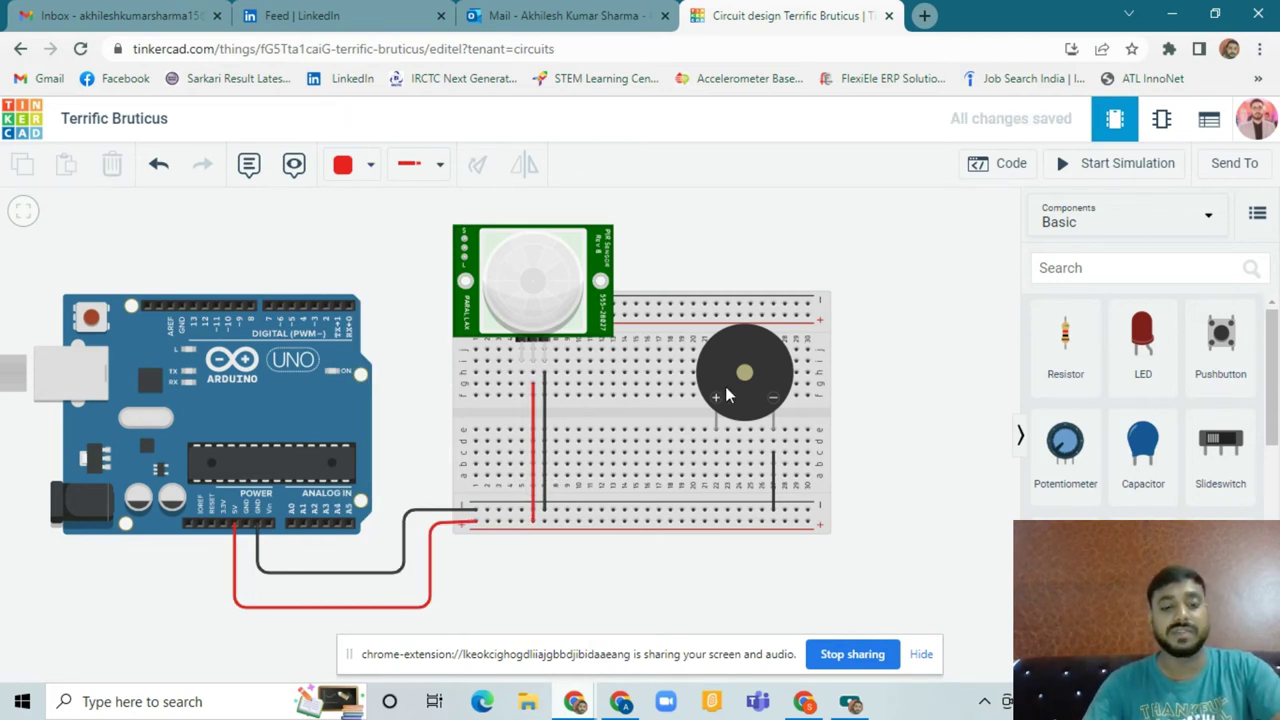
Step: Link Arduino pin 2 to the PIR signal column with a blue wire routed over the board
click(325, 308)
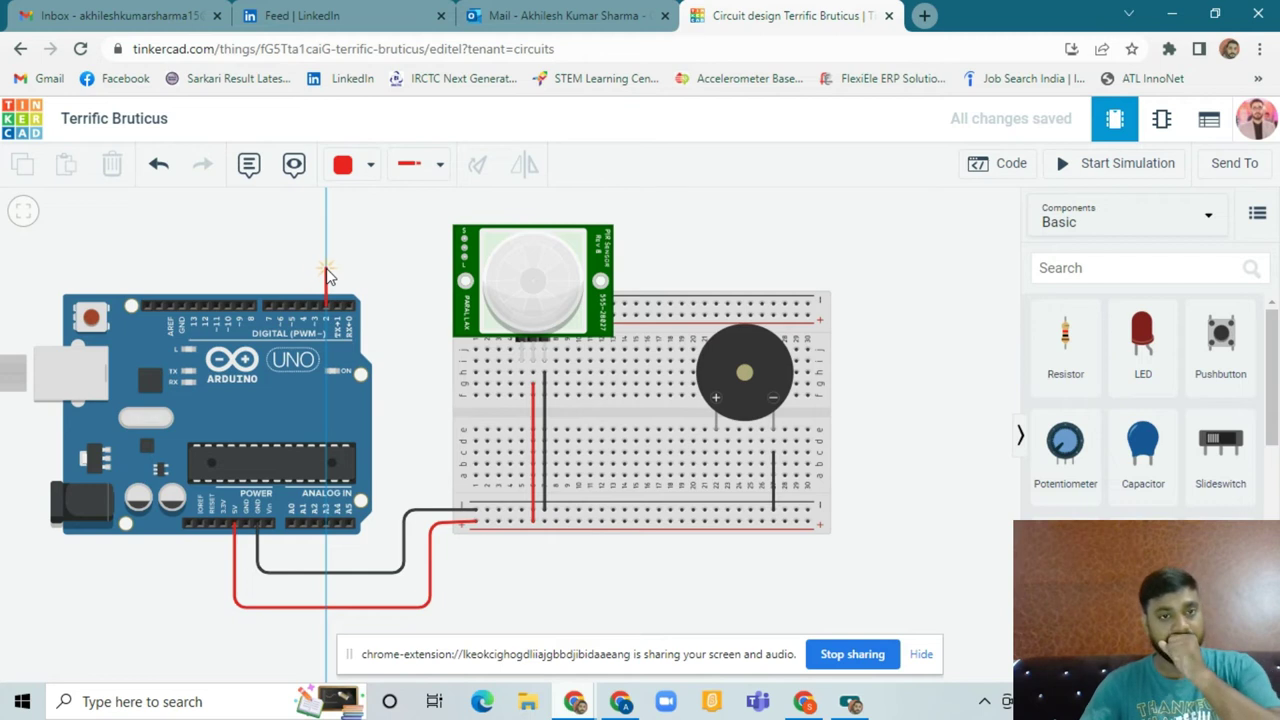
click(327, 268)
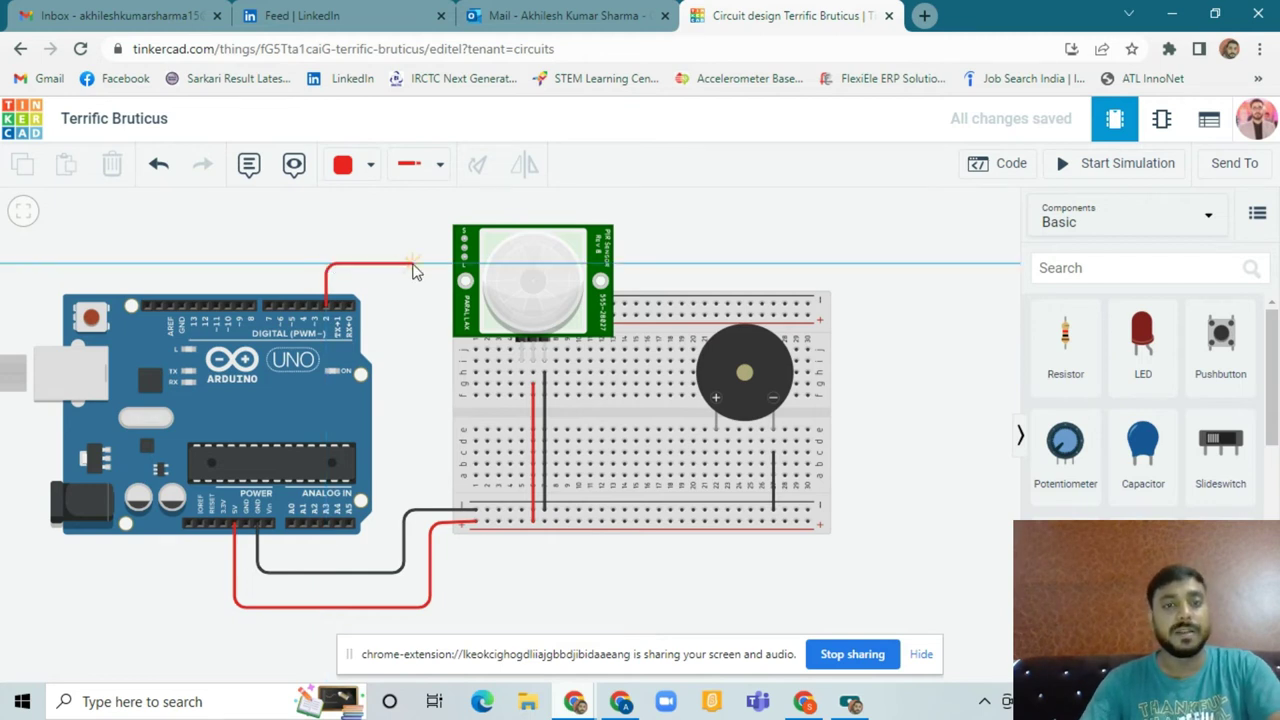
click(412, 268)
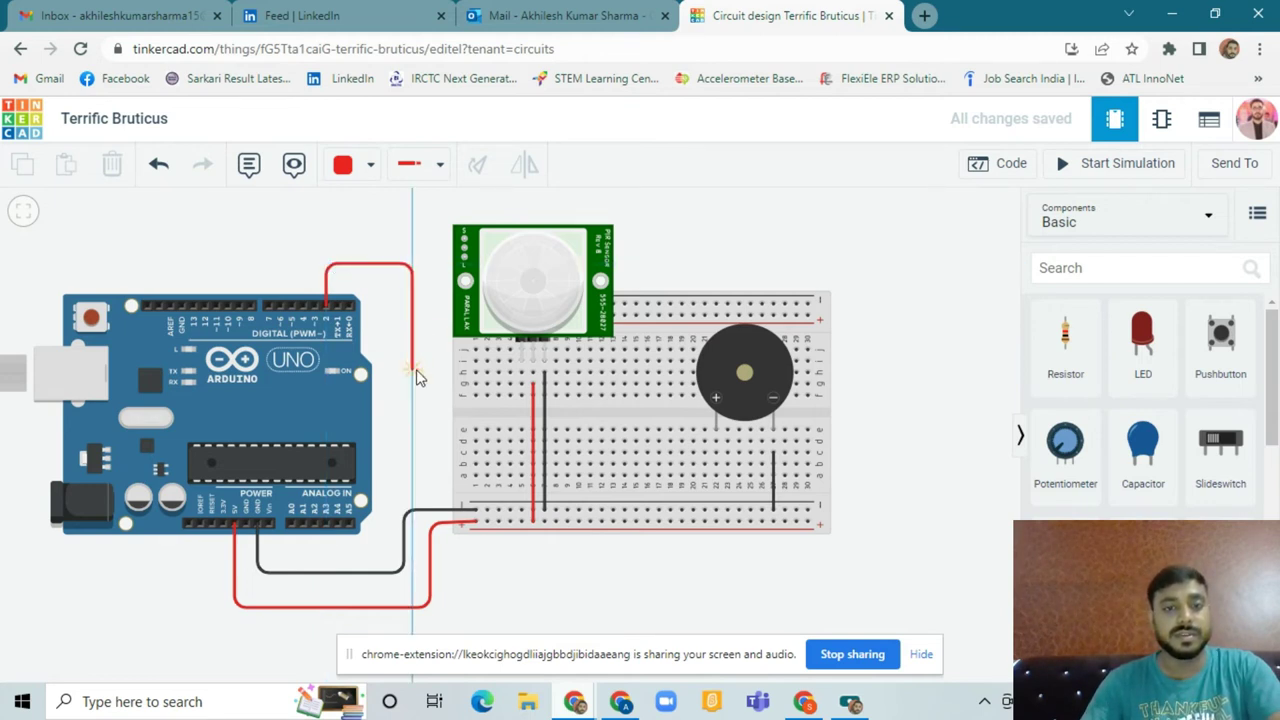
click(414, 371)
click(521, 373)
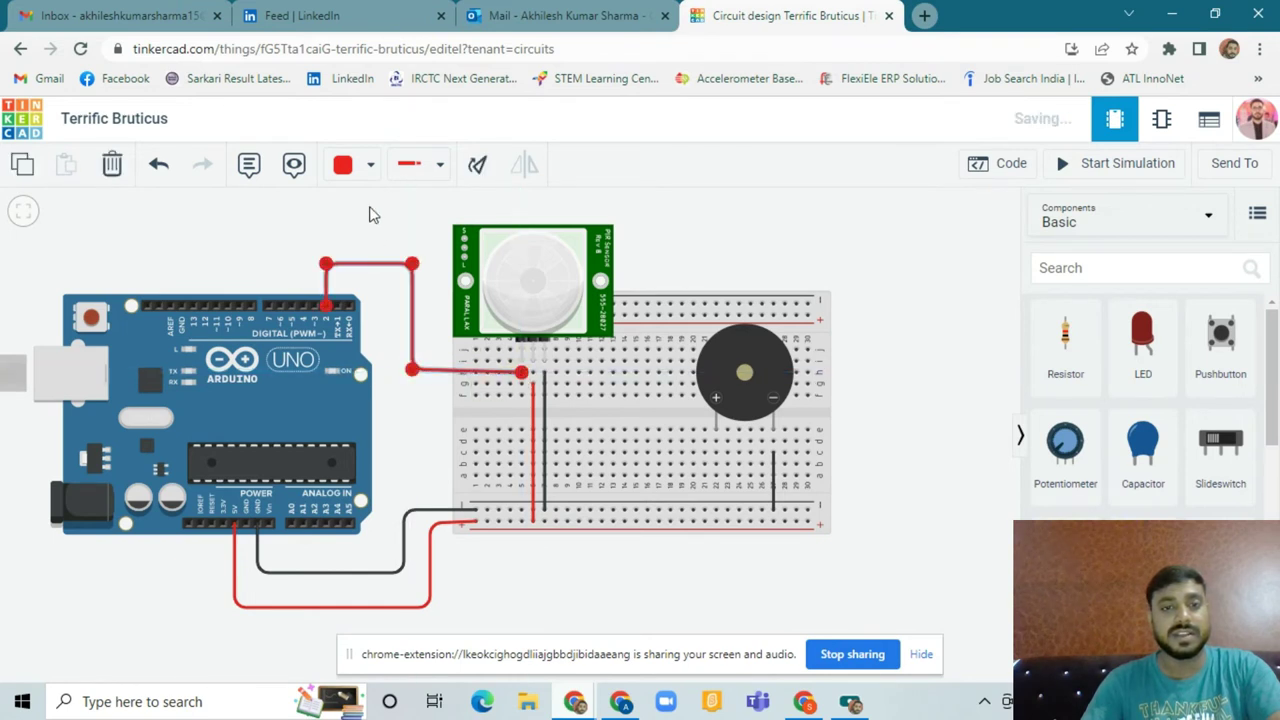
click(352, 167)
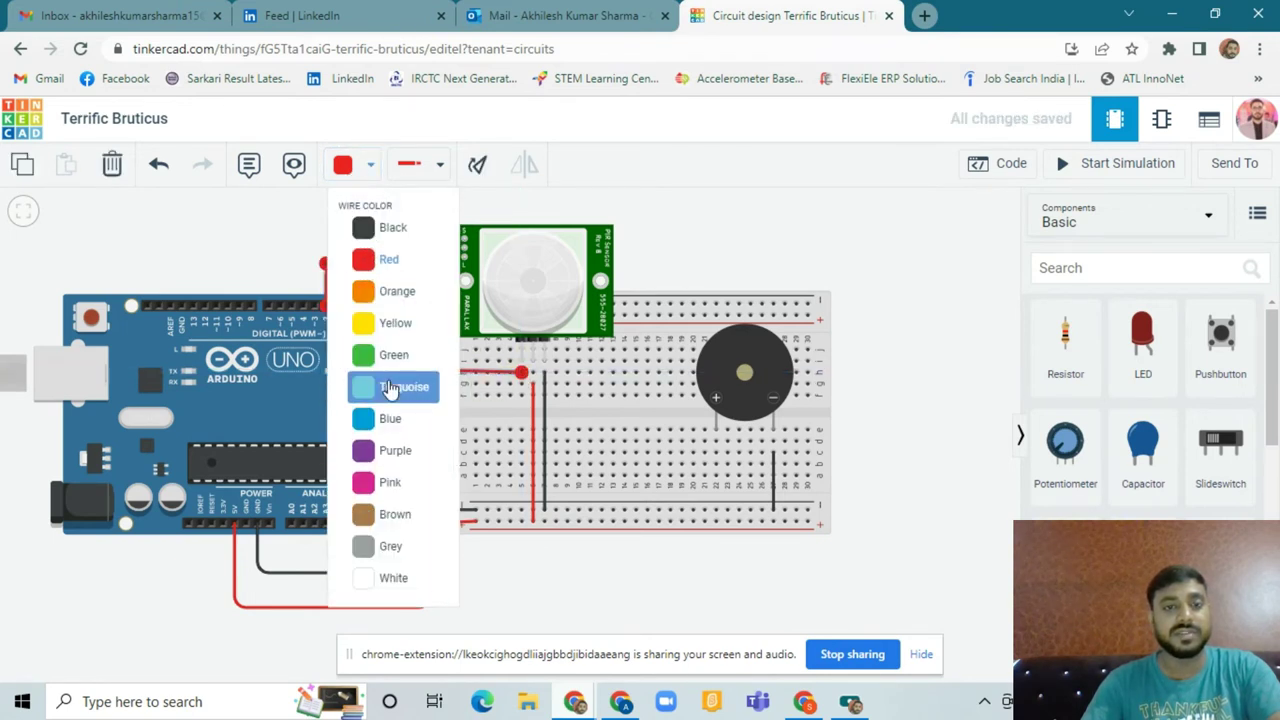
click(385, 418)
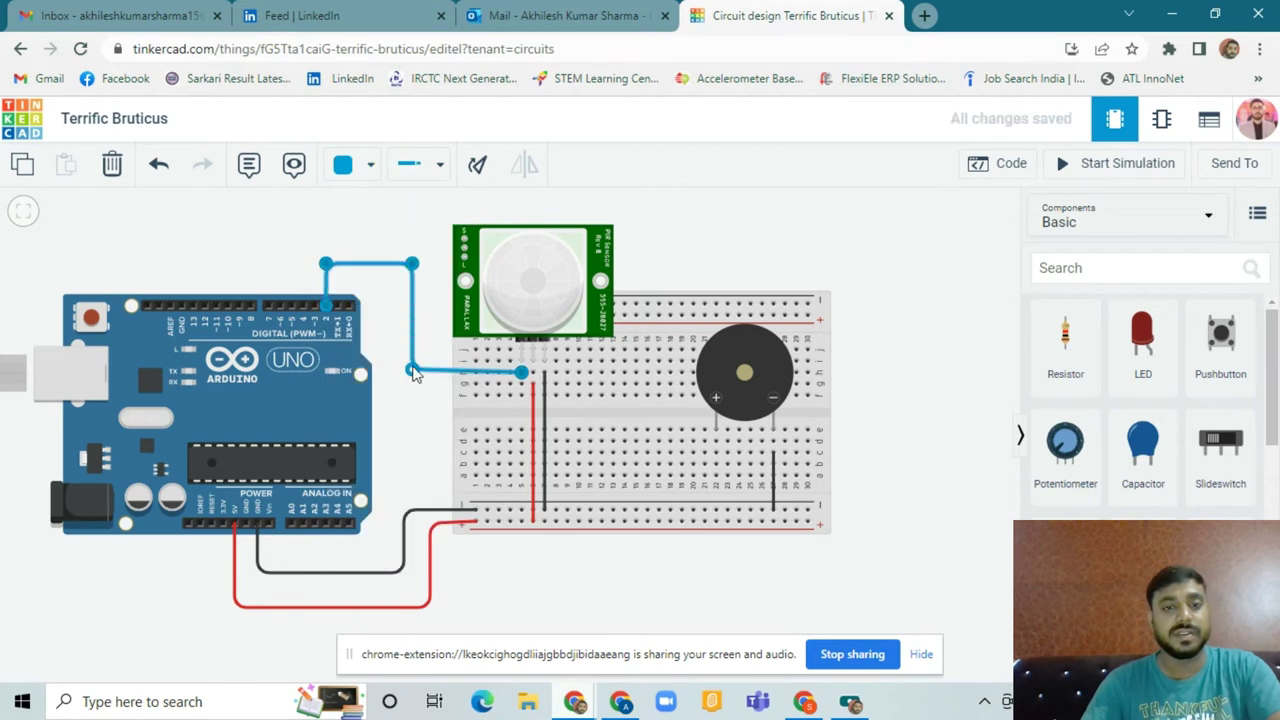
click(435, 402)
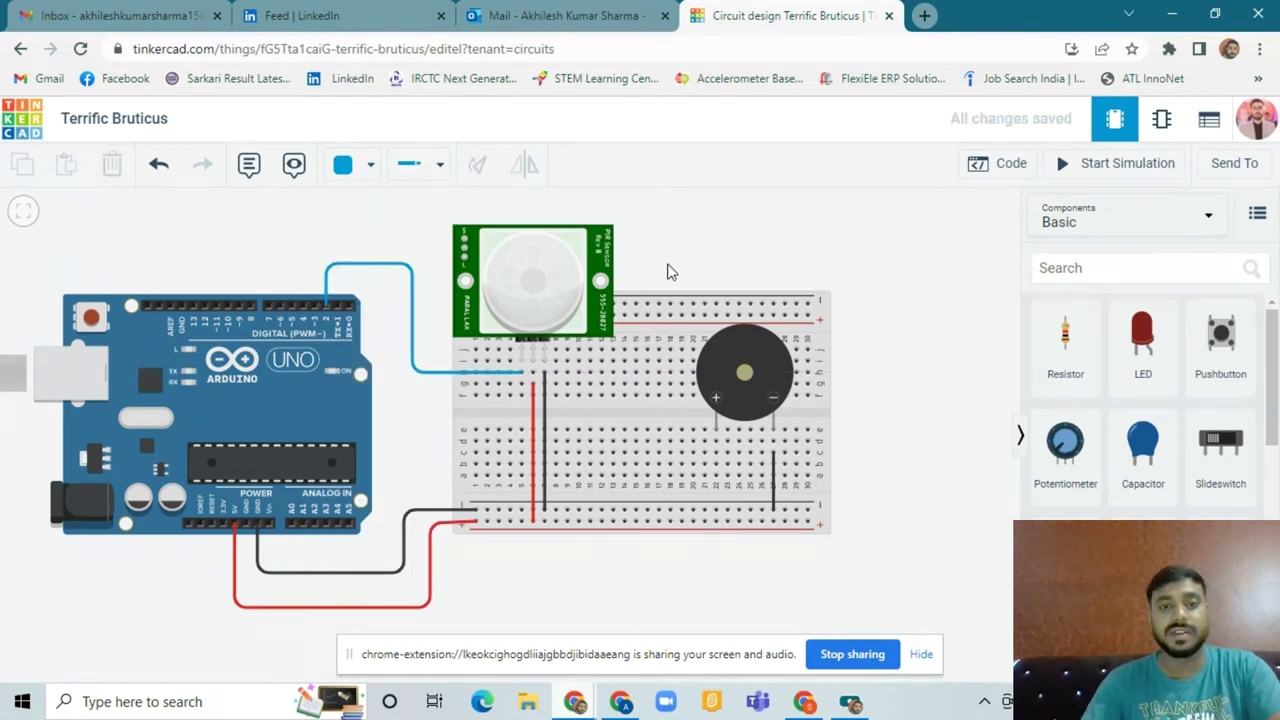
click(315, 304)
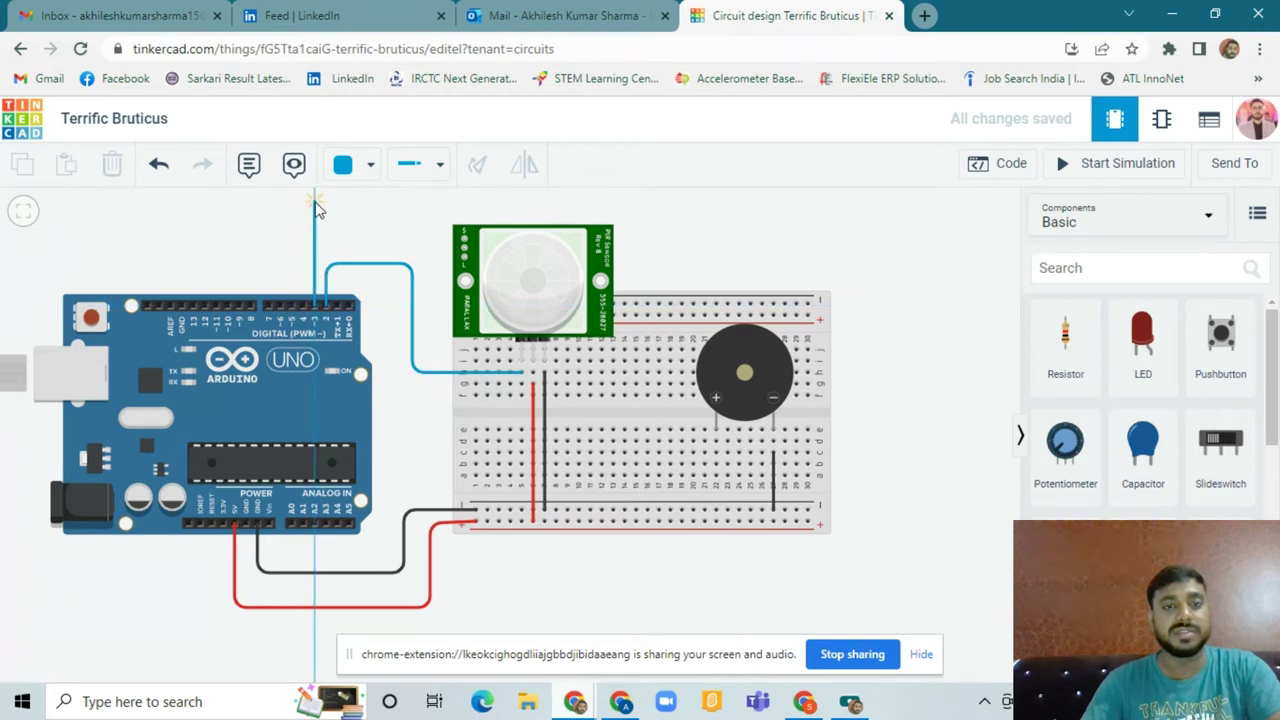
click(315, 210)
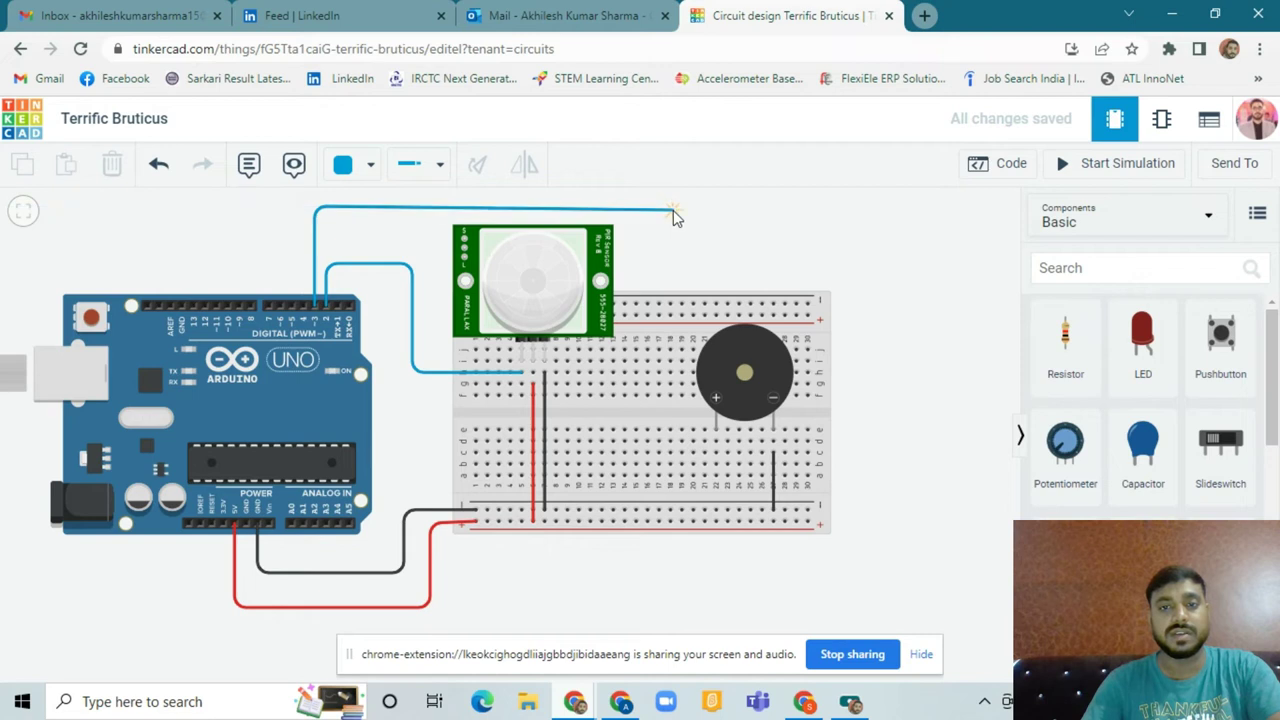
Step: Finish the pin 3 wire at the buzzer's positive column and colour it pink
click(648, 214)
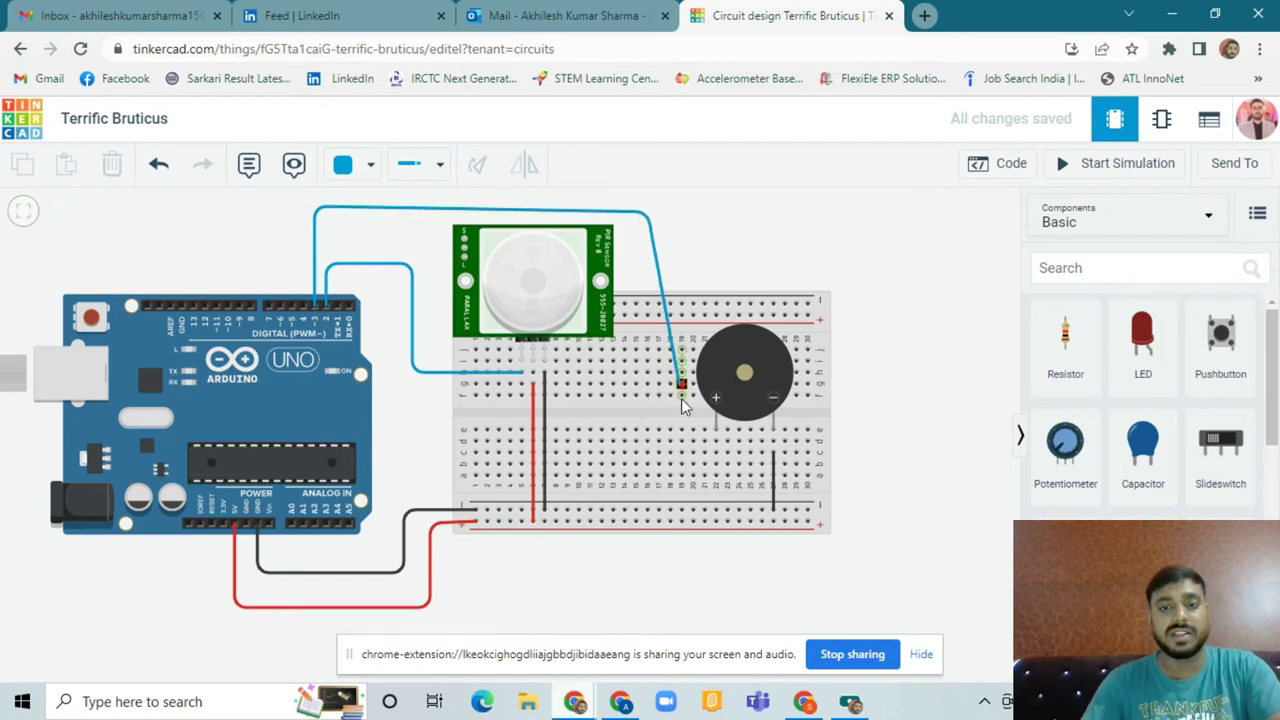
click(716, 453)
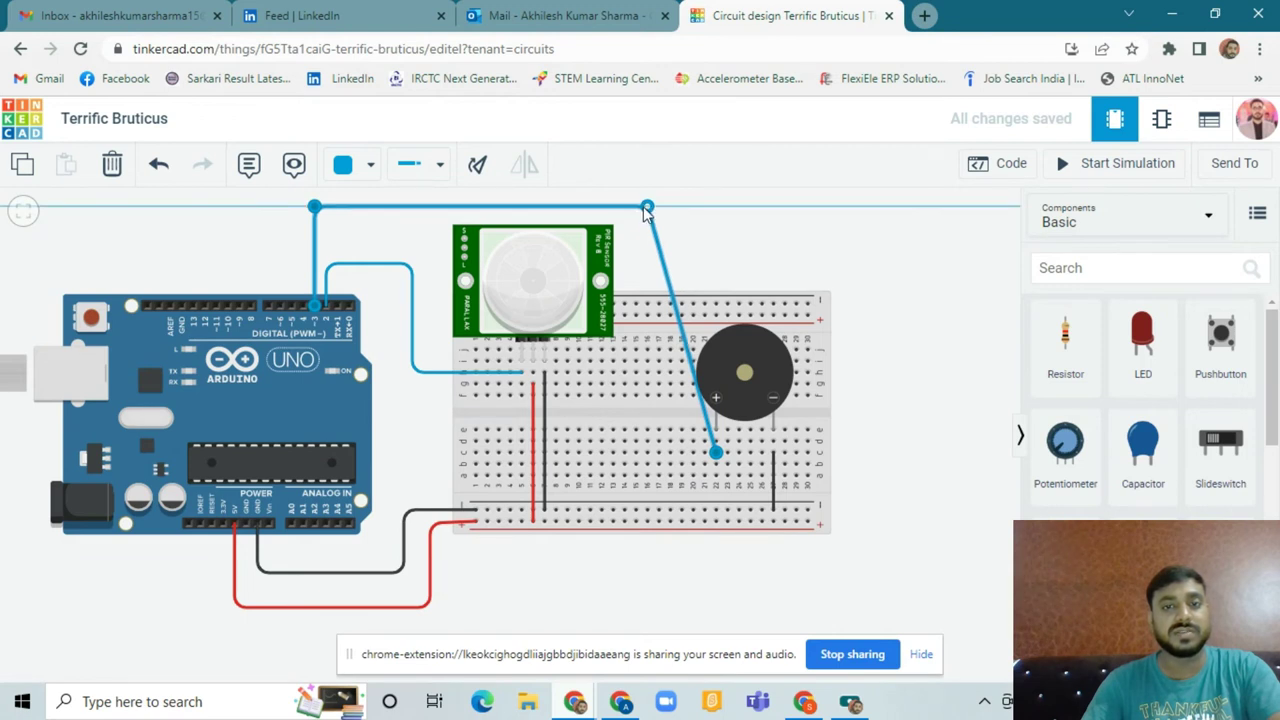
click(345, 165)
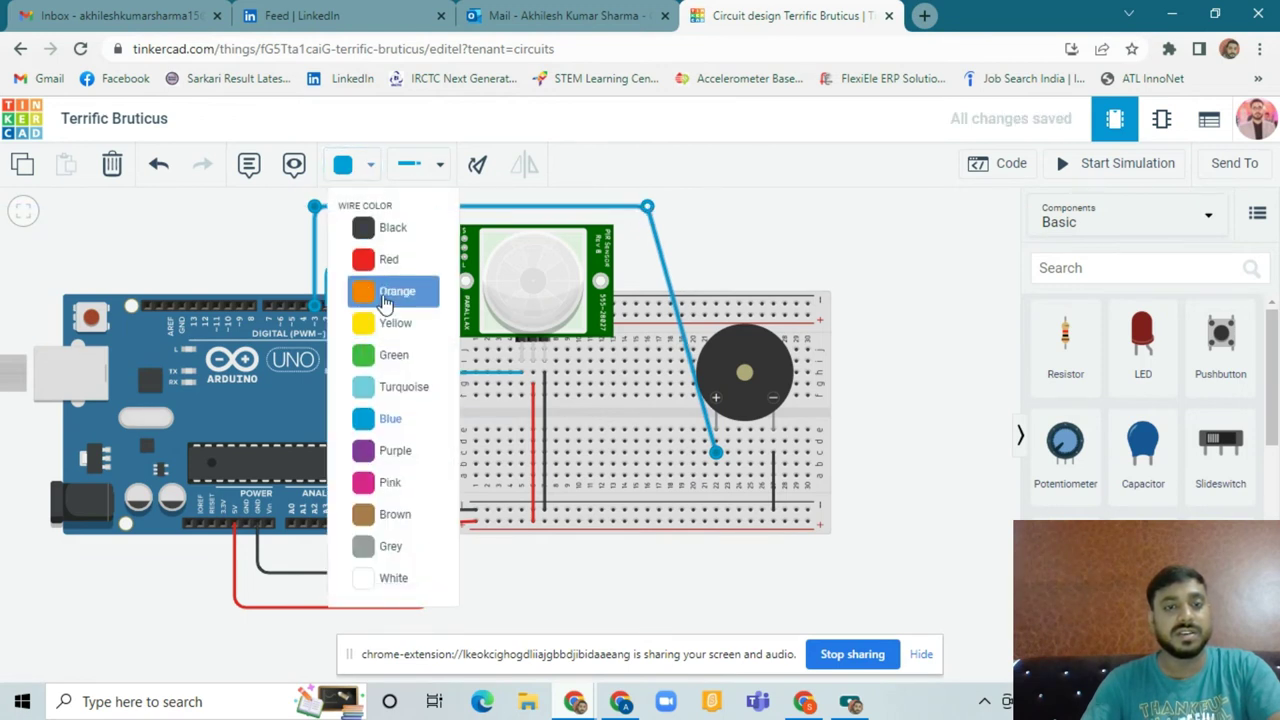
click(393, 484)
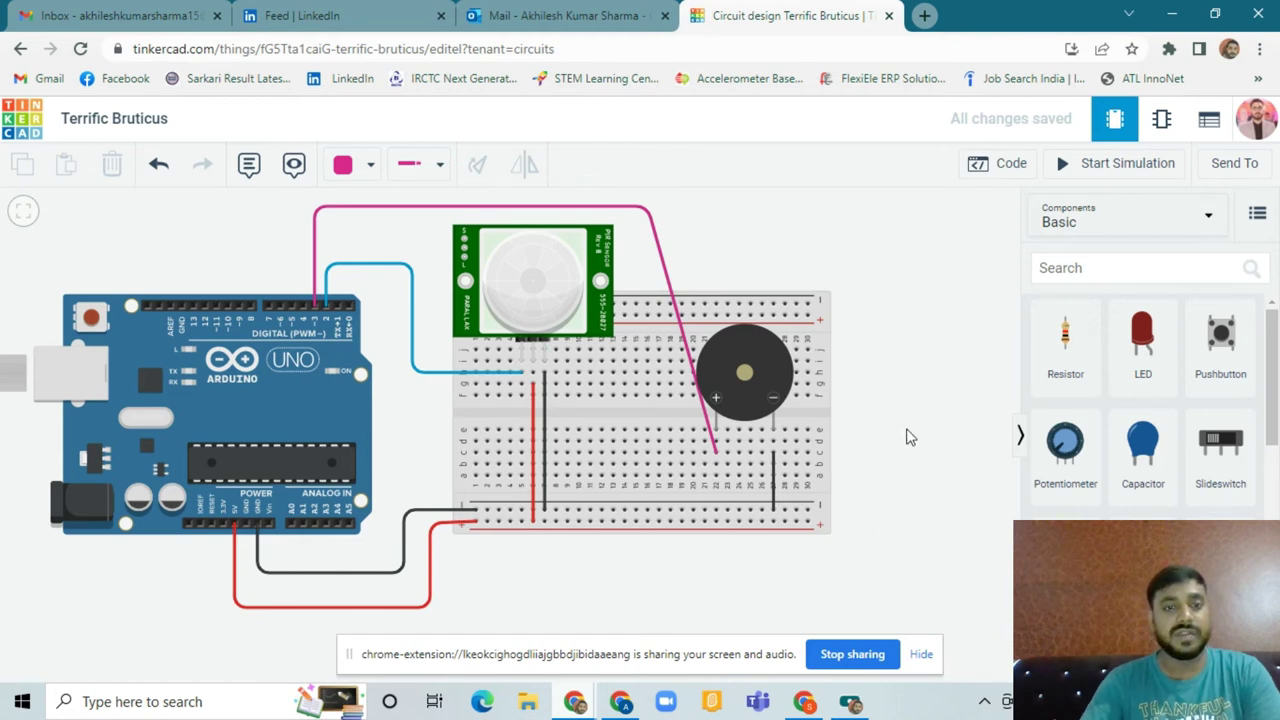
Step: Switch the code editor to Blocks + Text and drag the default on start and forever blocks away
click(988, 163)
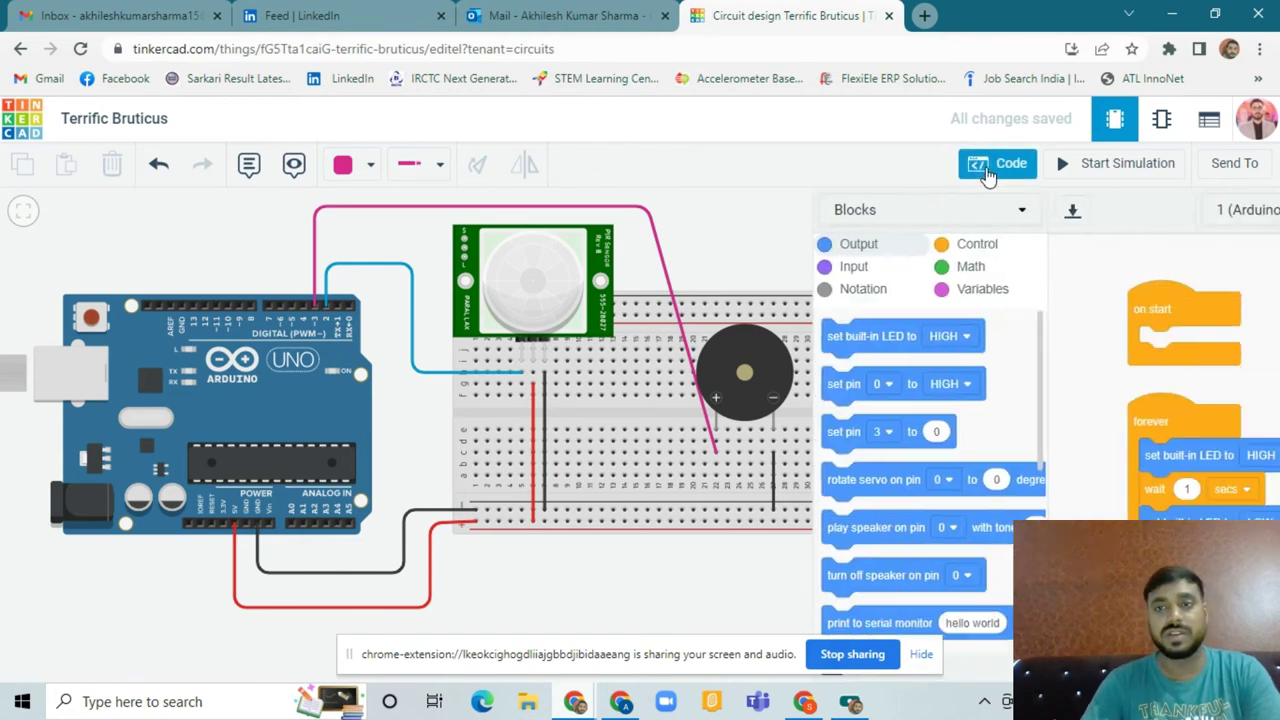
click(780, 209)
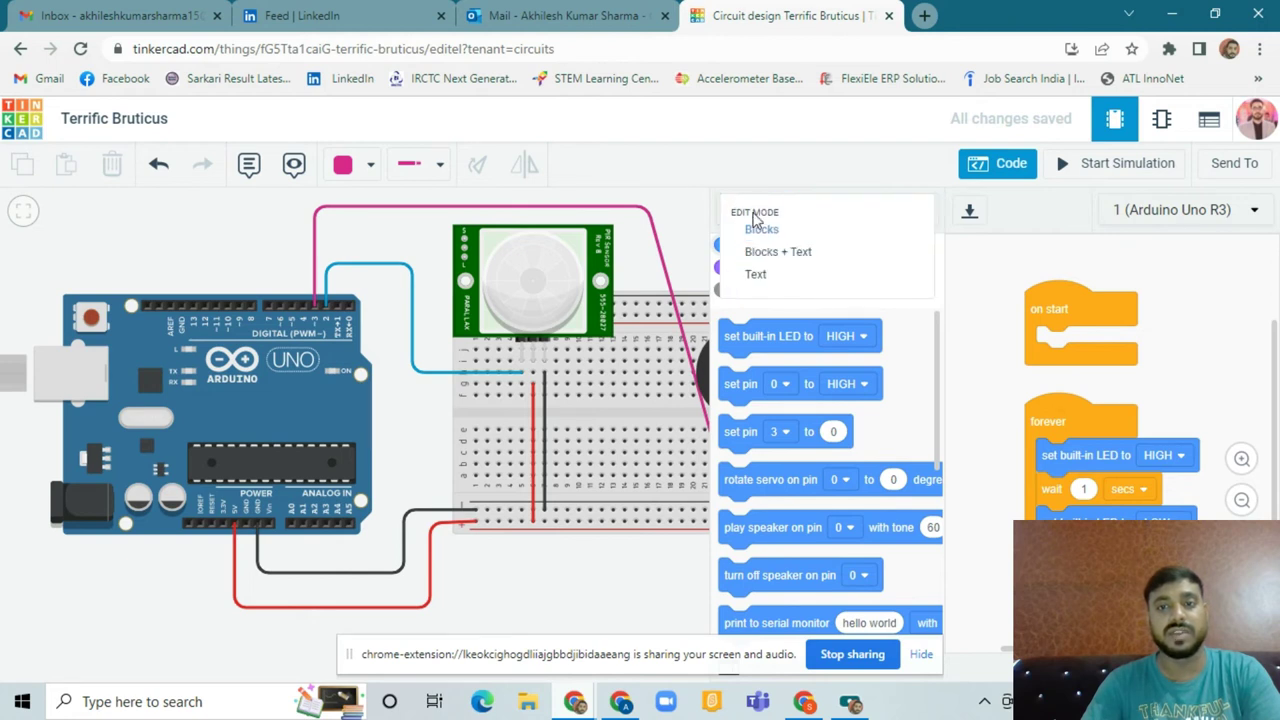
click(764, 255)
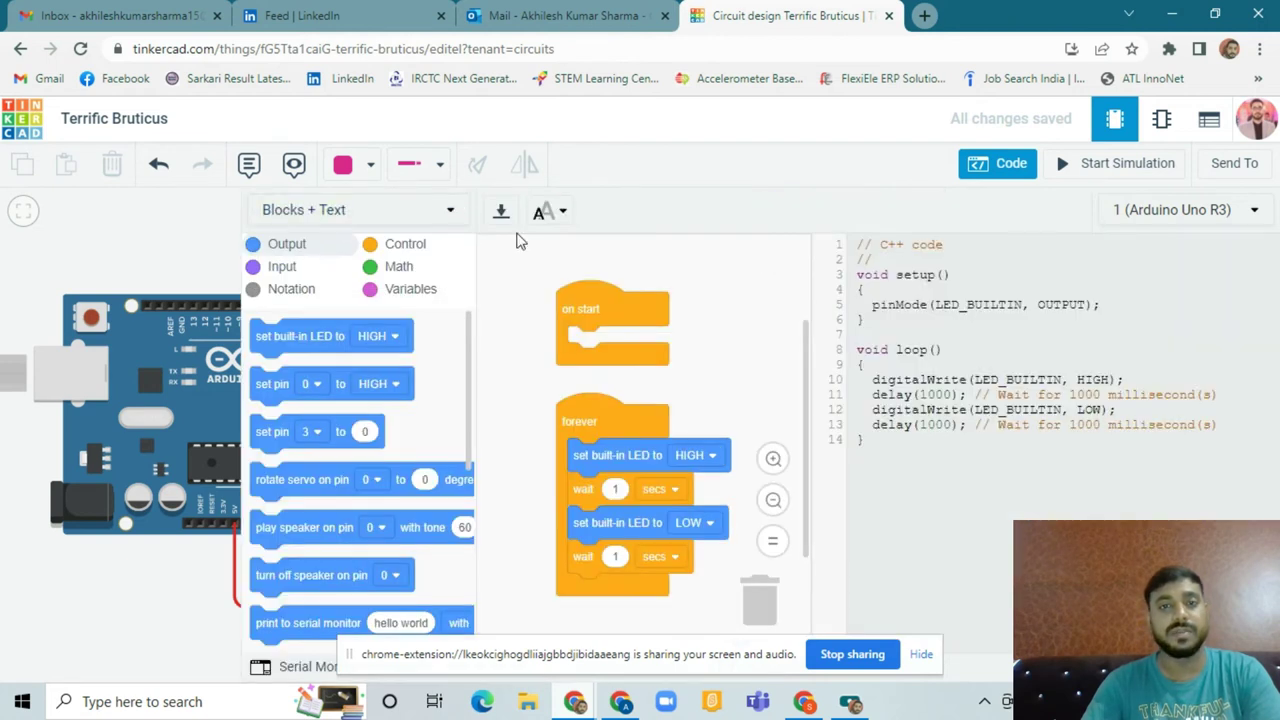
drag(578, 312, 680, 472)
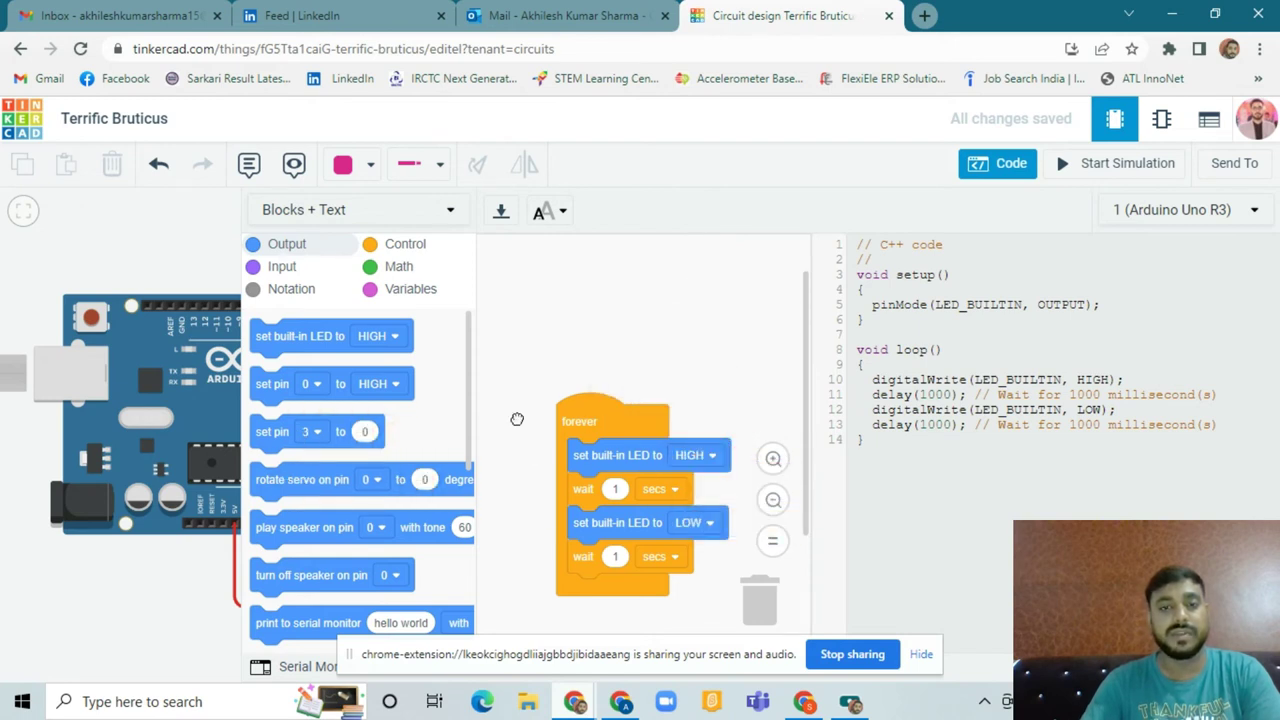
drag(588, 422, 331, 407)
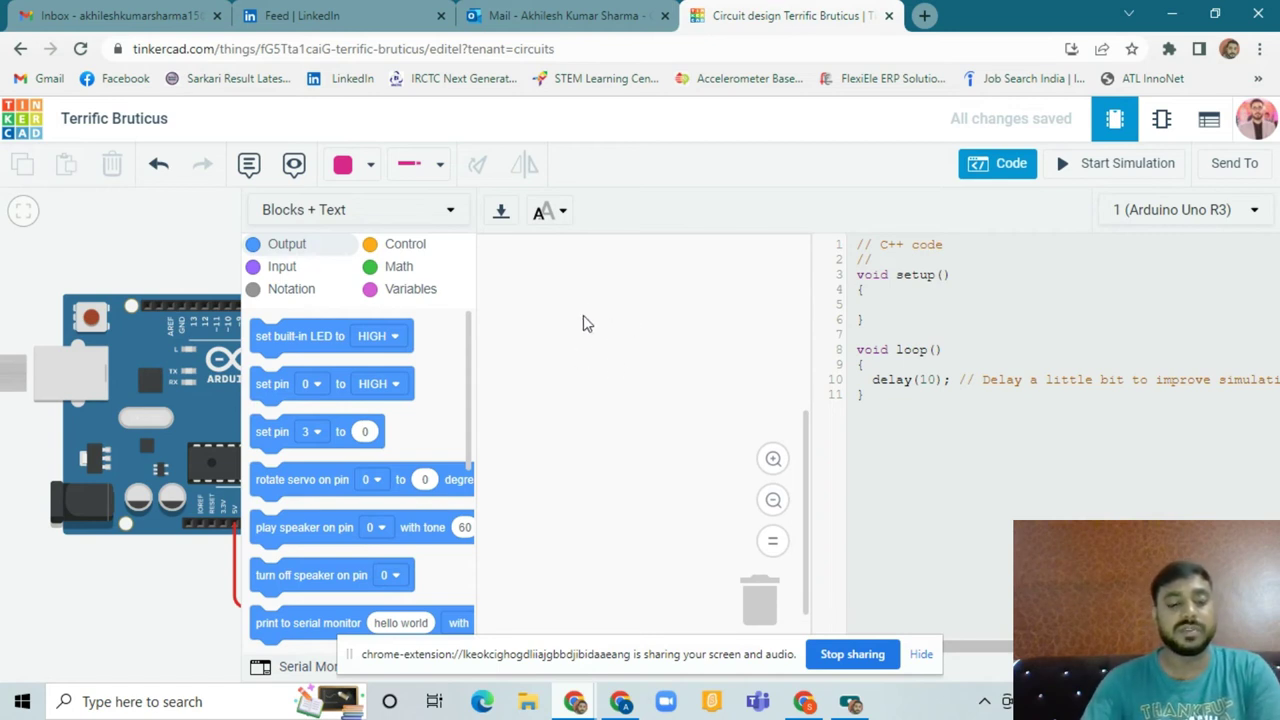
Step: Create a PIR variable and set it from a read digital pin block
click(408, 292)
click(310, 340)
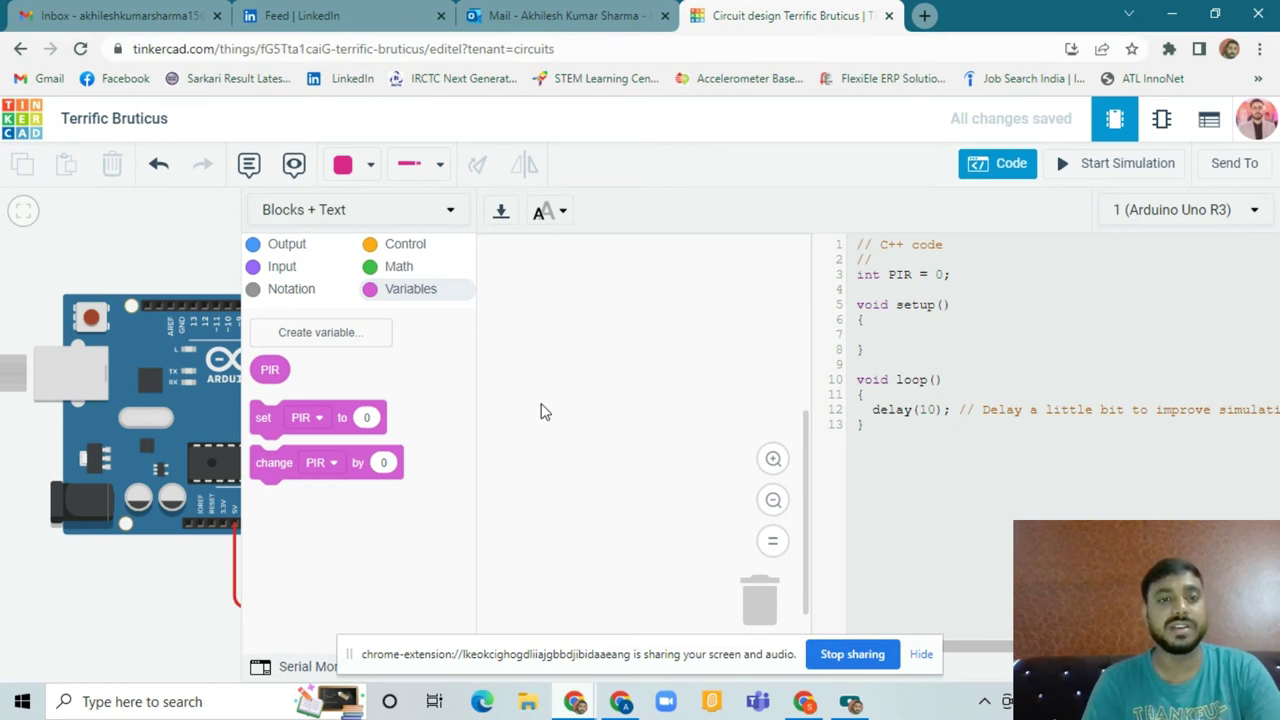
drag(263, 415, 505, 287)
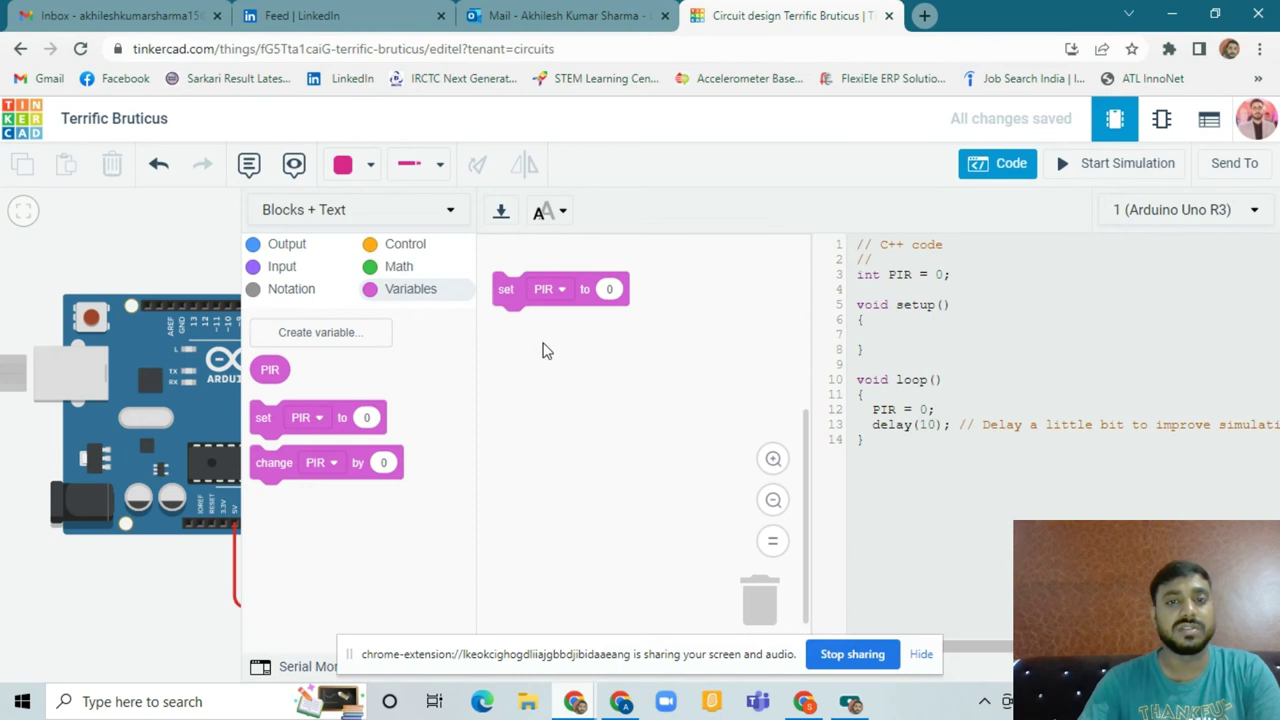
click(274, 267)
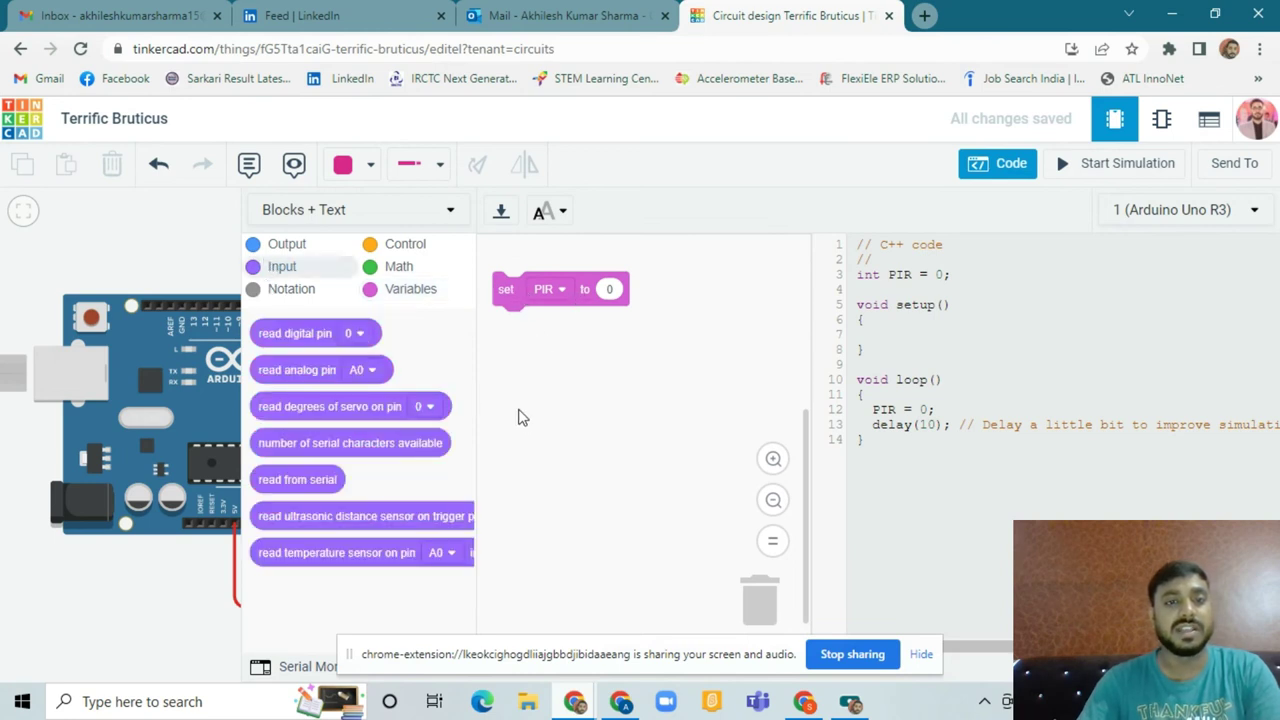
drag(296, 333, 640, 290)
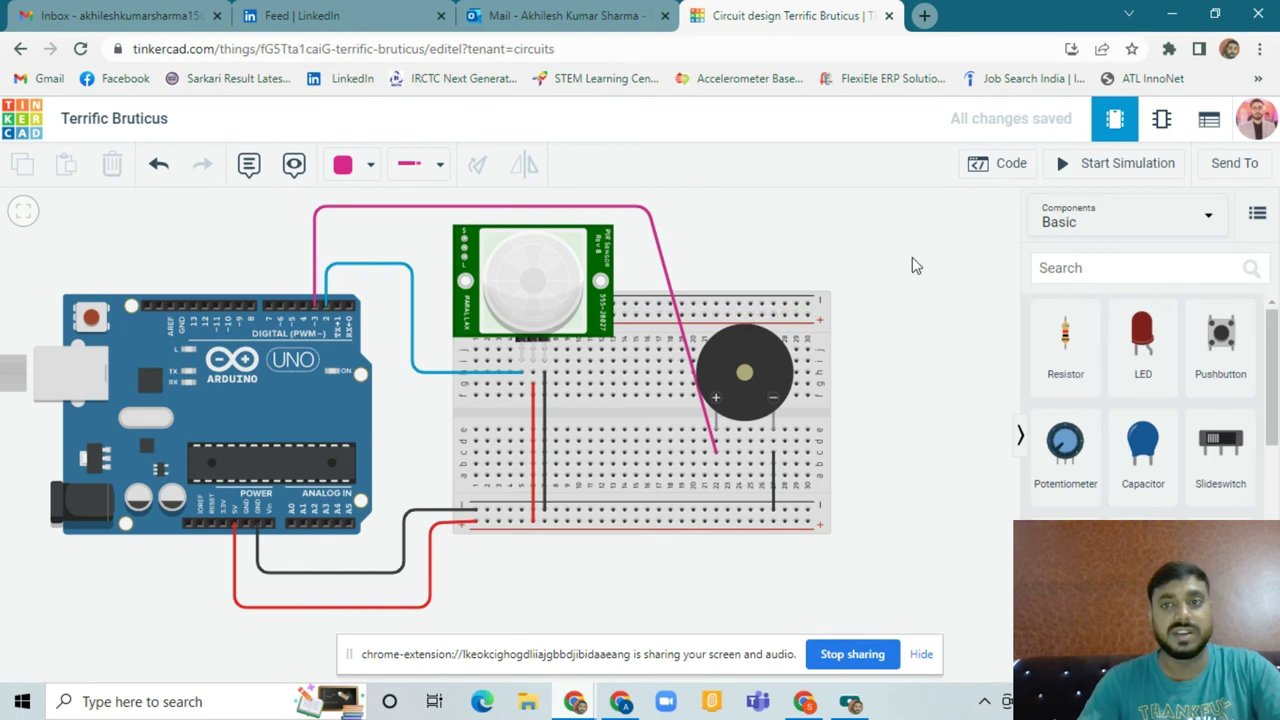
Step: Change the PIR's read digital pin to pin 2
click(1011, 165)
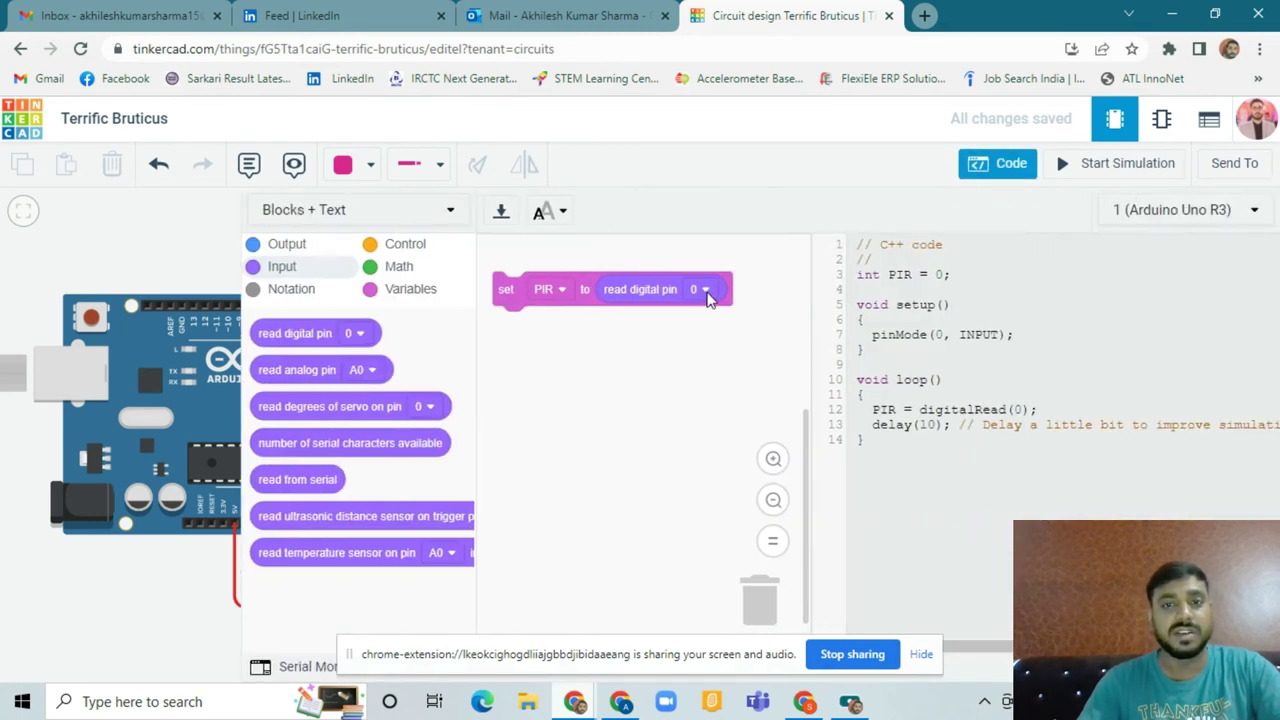
click(706, 290)
click(682, 378)
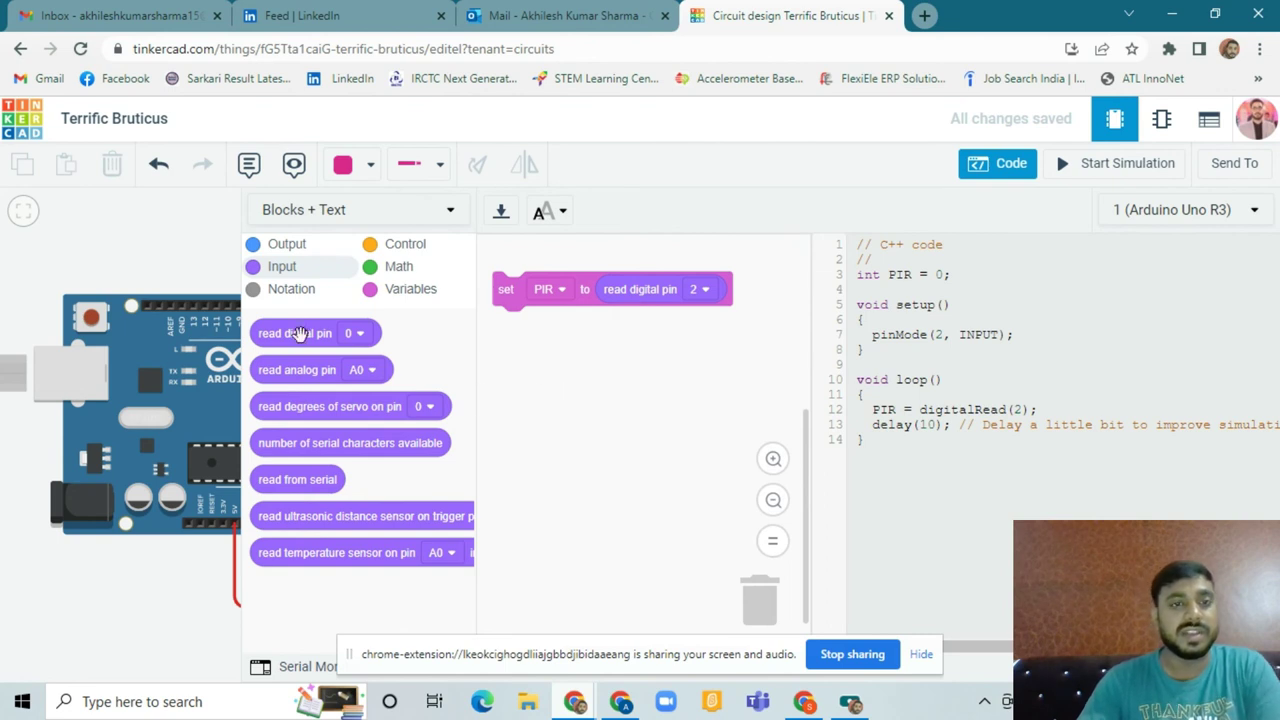
click(405, 250)
scroll(348, 424, down, 1)
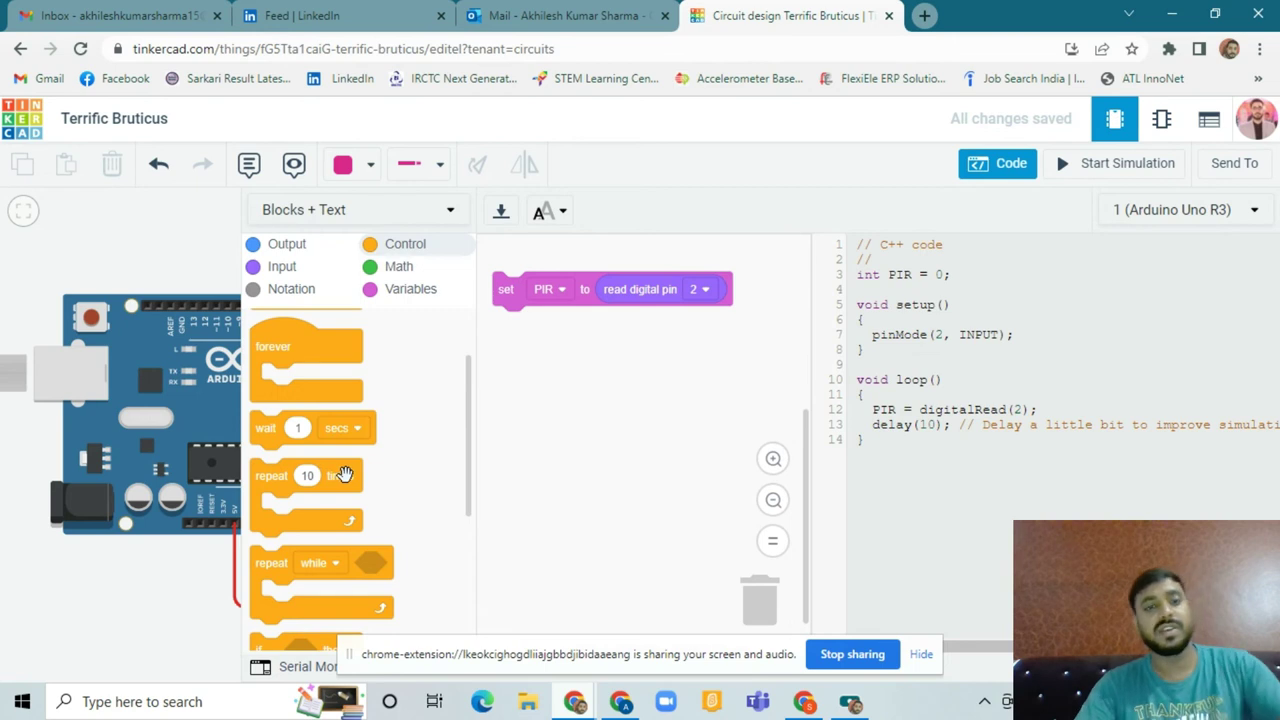
Step: Add an if/else after the PIR read with an equals comparison as its condition
scroll(355, 499, down, 2)
scroll(355, 499, down, 1)
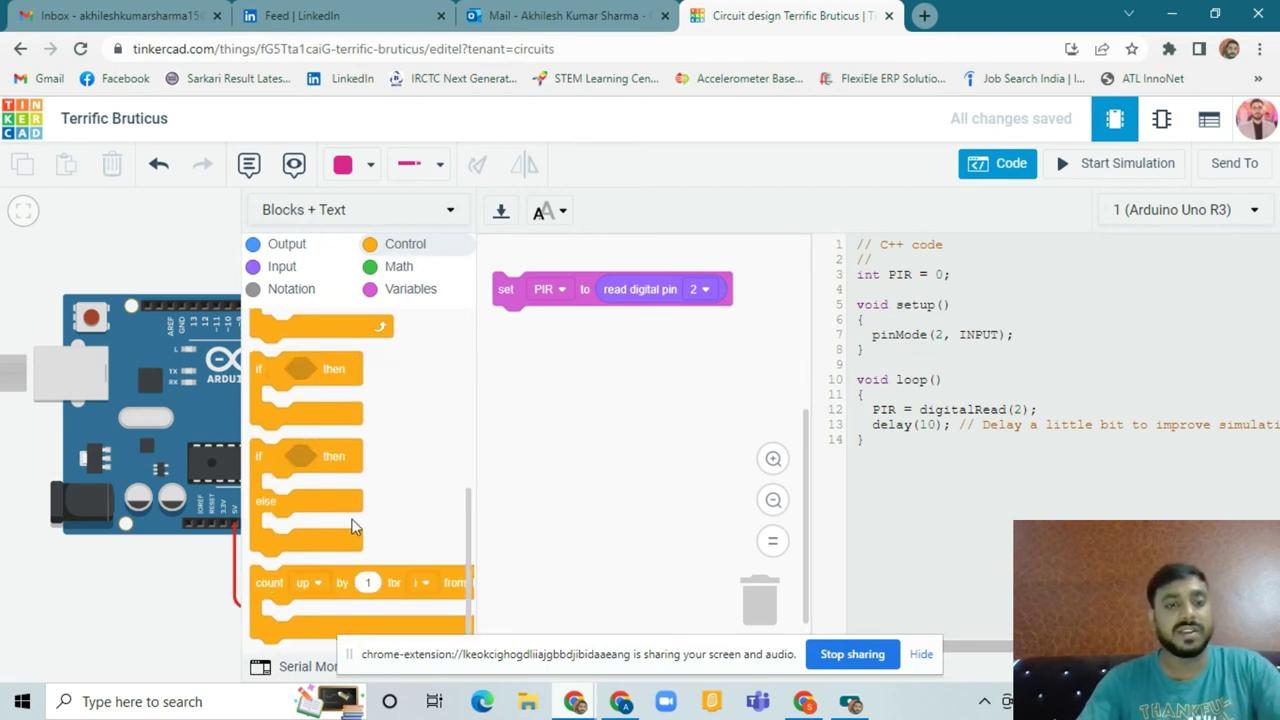
drag(268, 457, 511, 323)
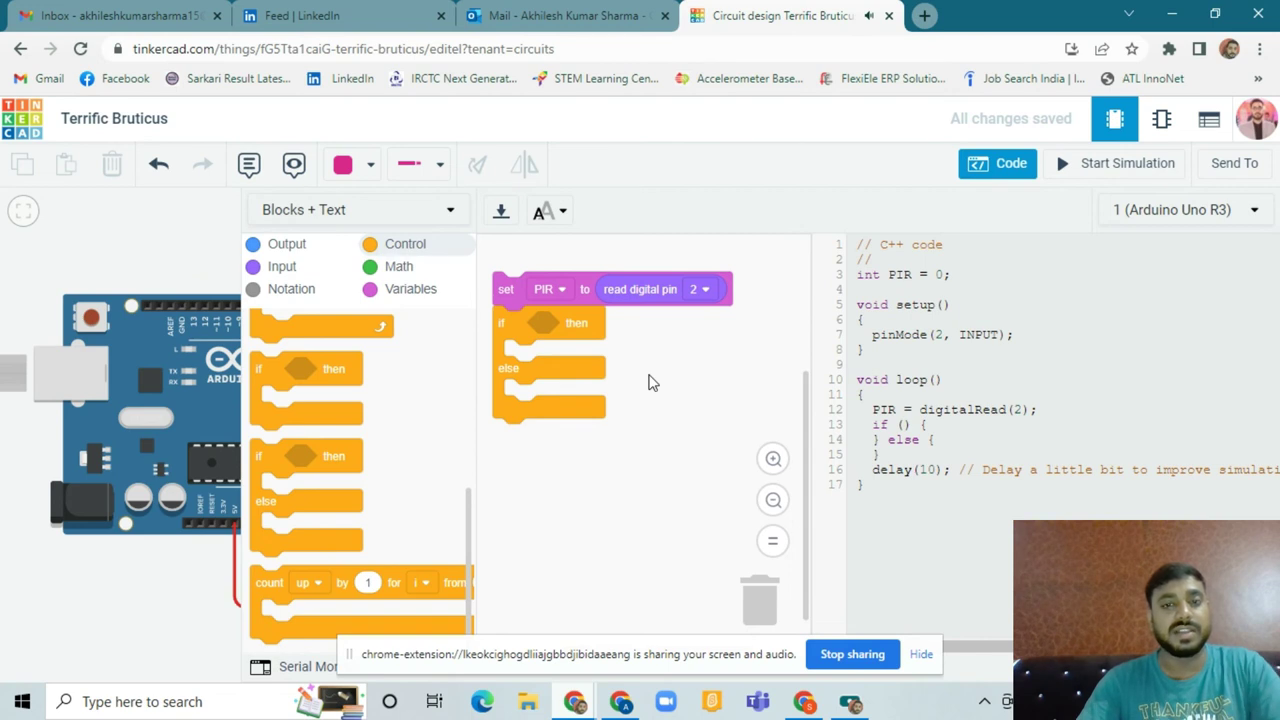
click(396, 270)
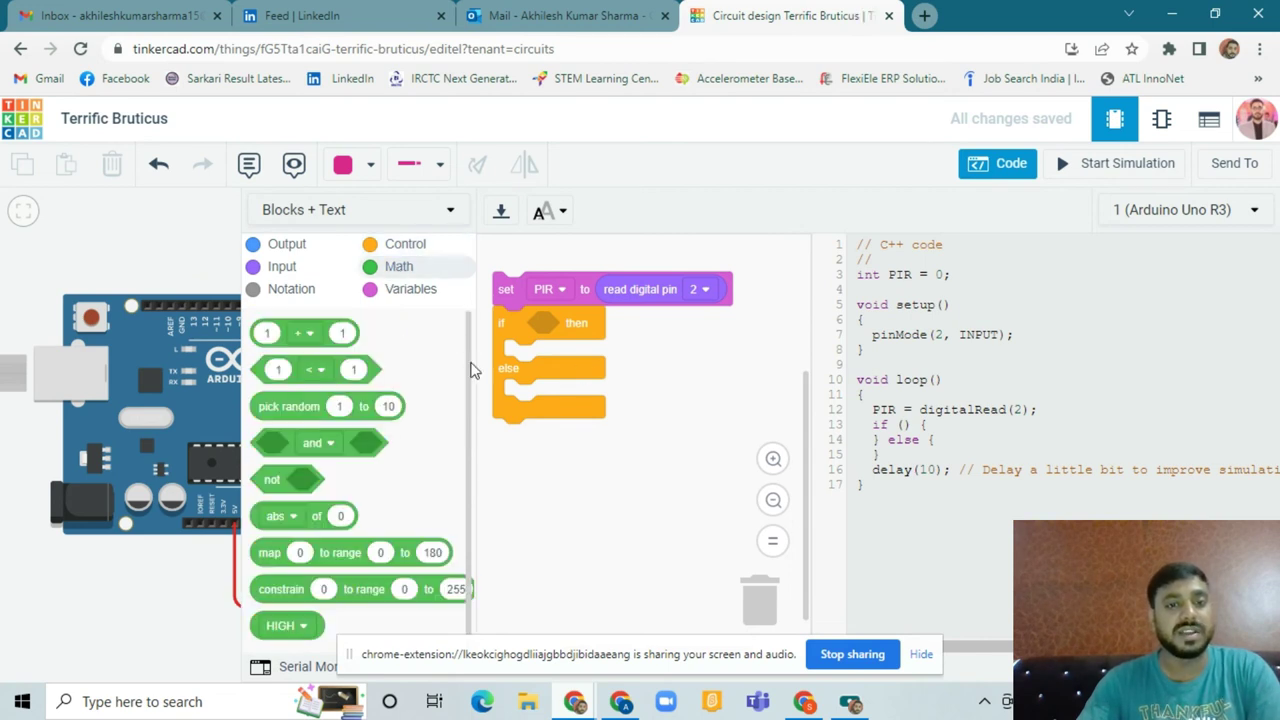
drag(285, 374, 596, 326)
click(596, 326)
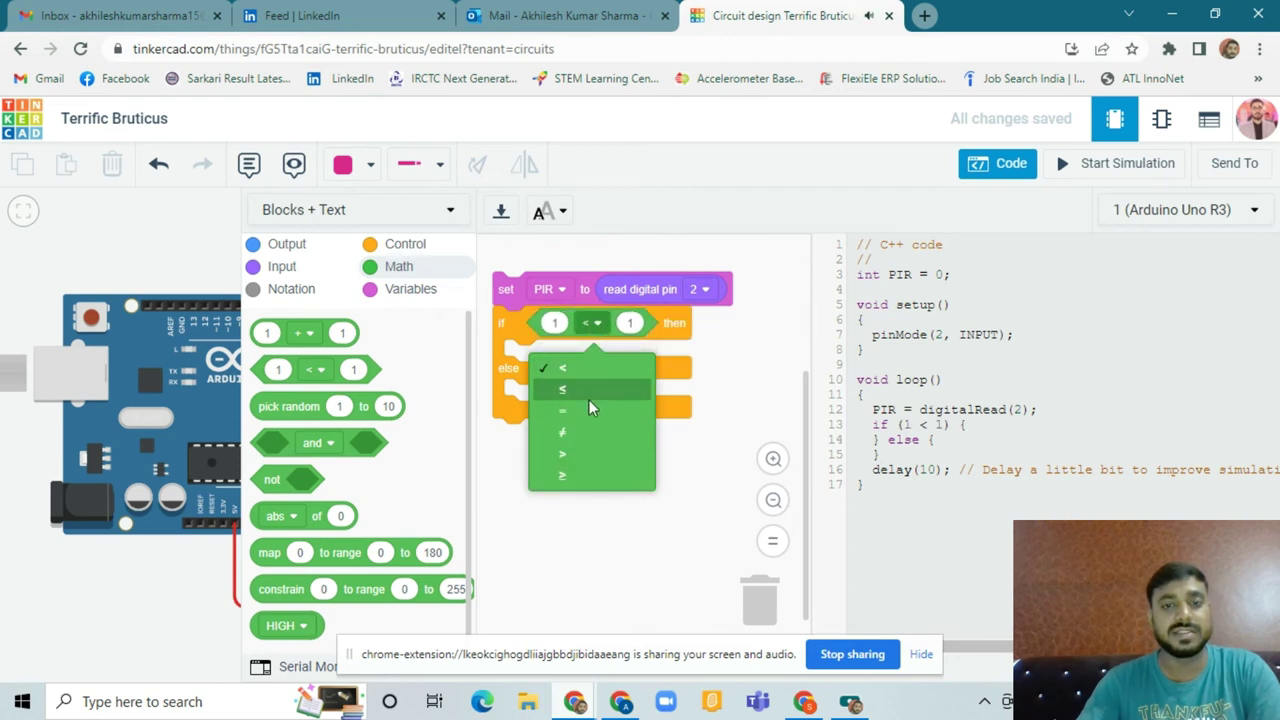
click(584, 470)
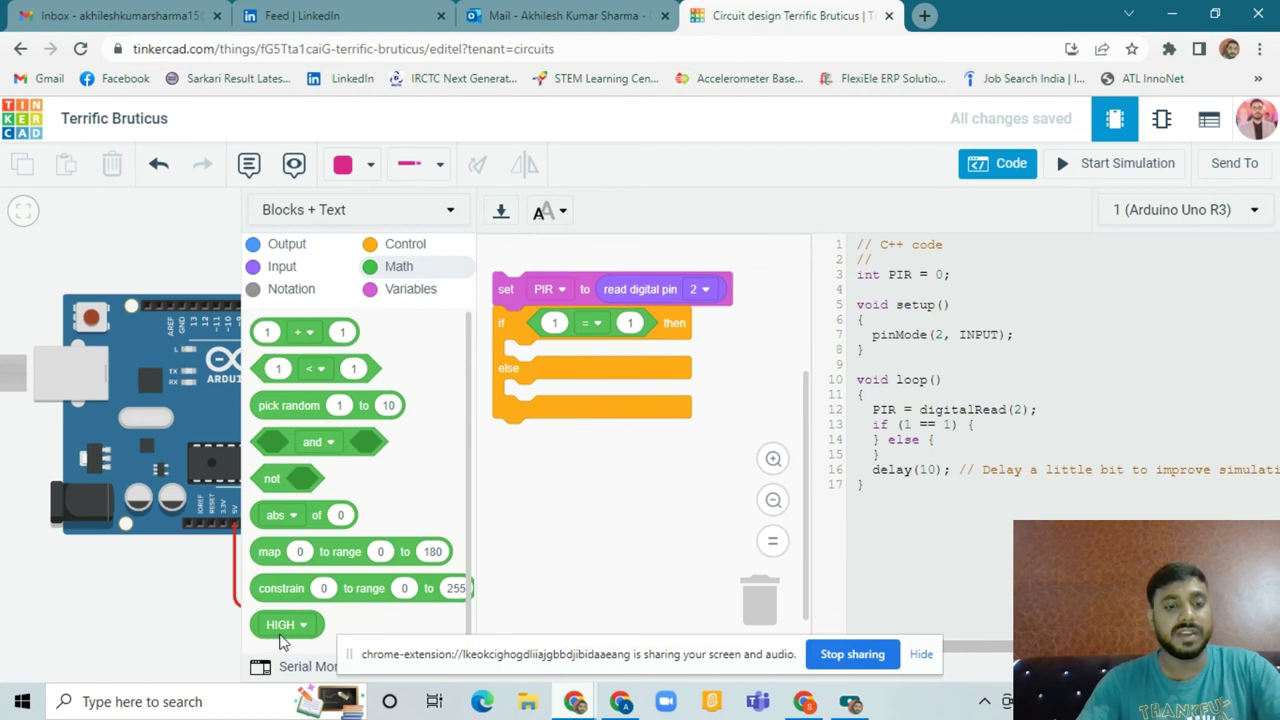
Step: Fill the comparison with the PIR variable on the left and HIGH on the right
click(392, 289)
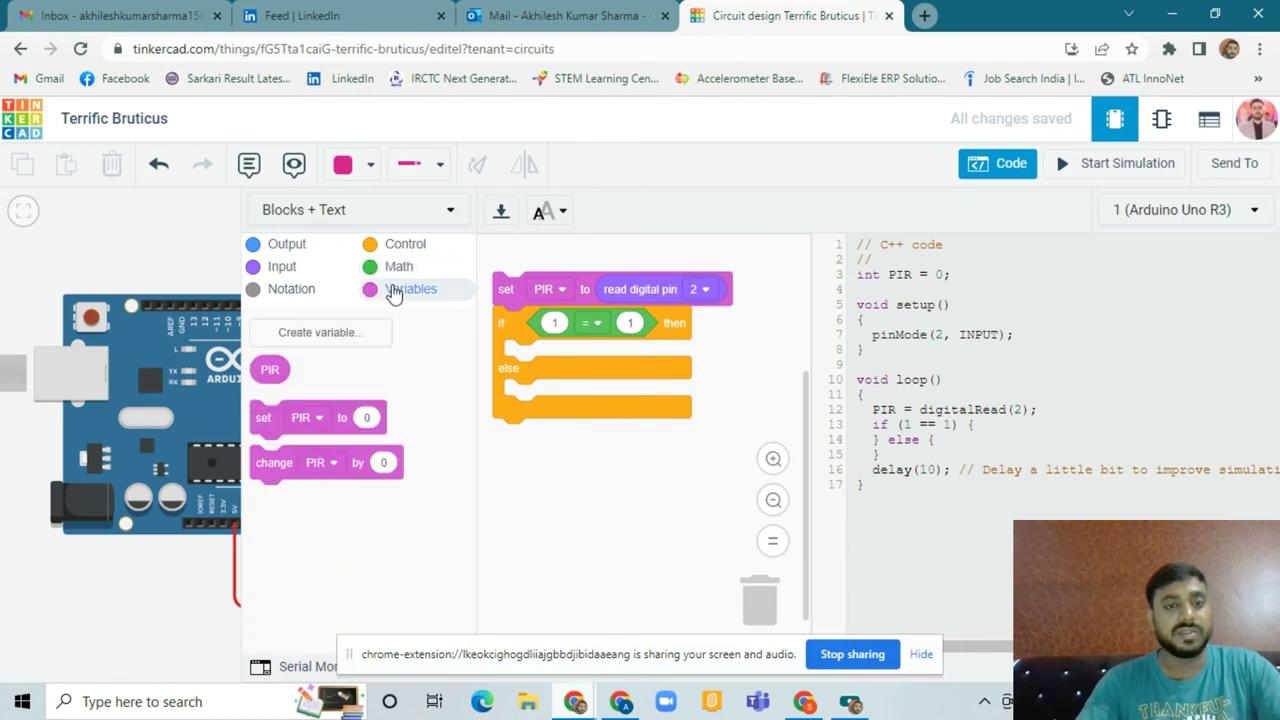
drag(268, 362, 552, 320)
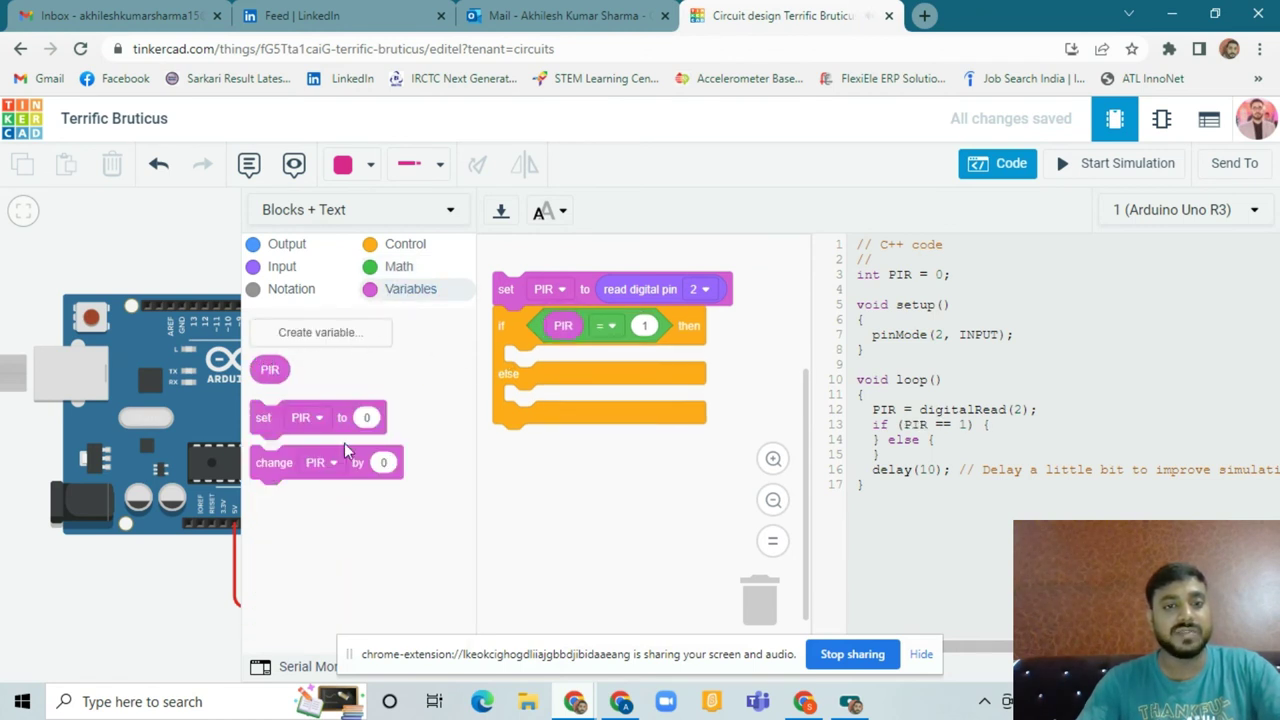
click(395, 266)
drag(284, 625, 700, 328)
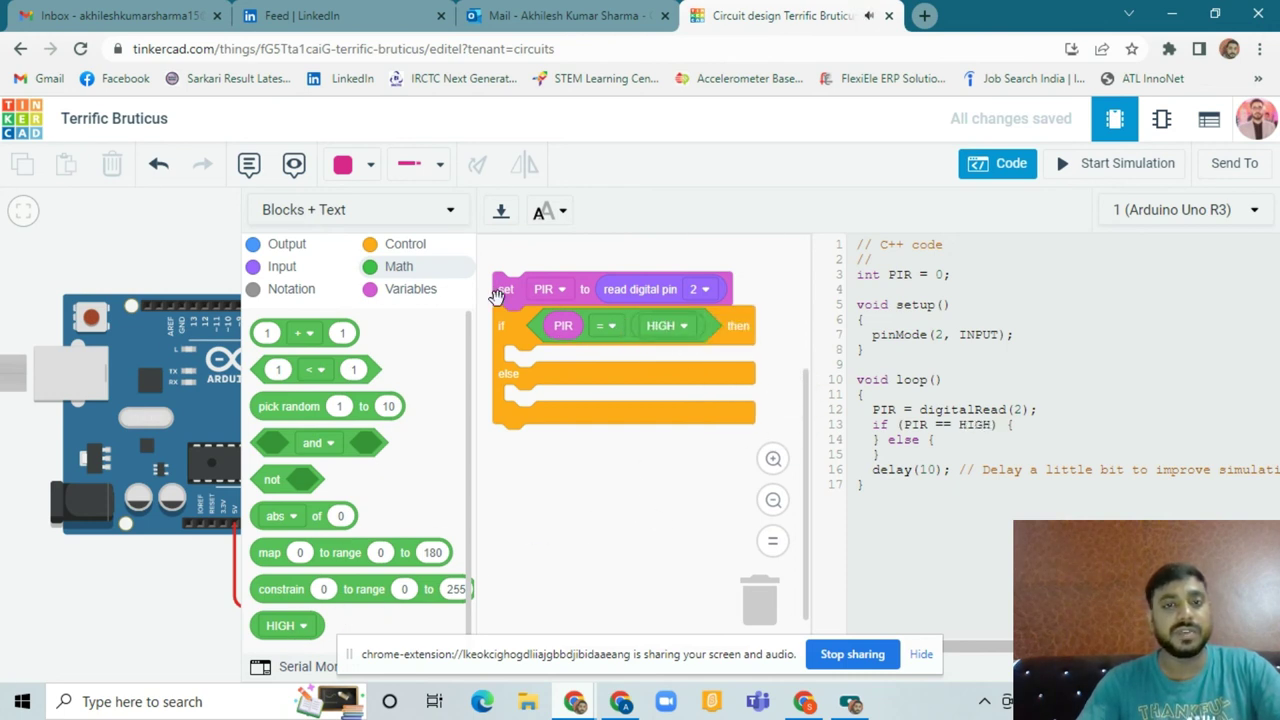
Step: Place a 'set pin 3 to HIGH' Output block in the if branch
click(290, 245)
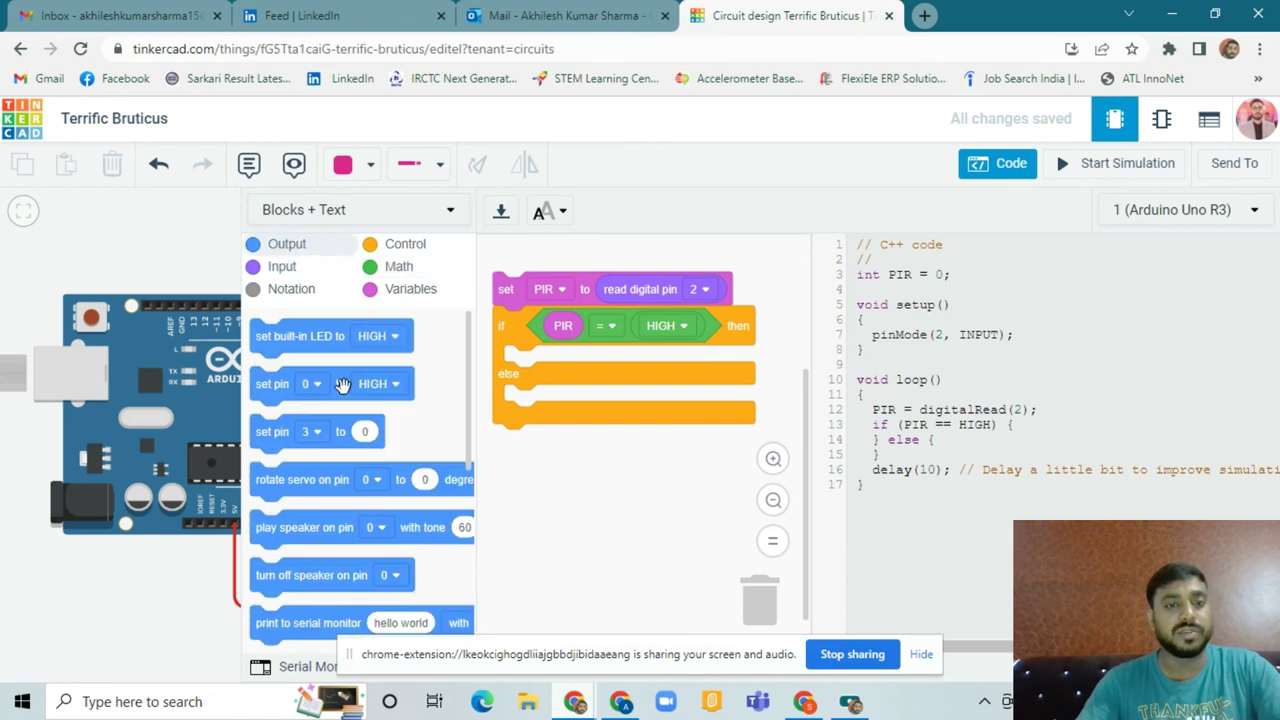
drag(296, 402, 566, 368)
click(568, 366)
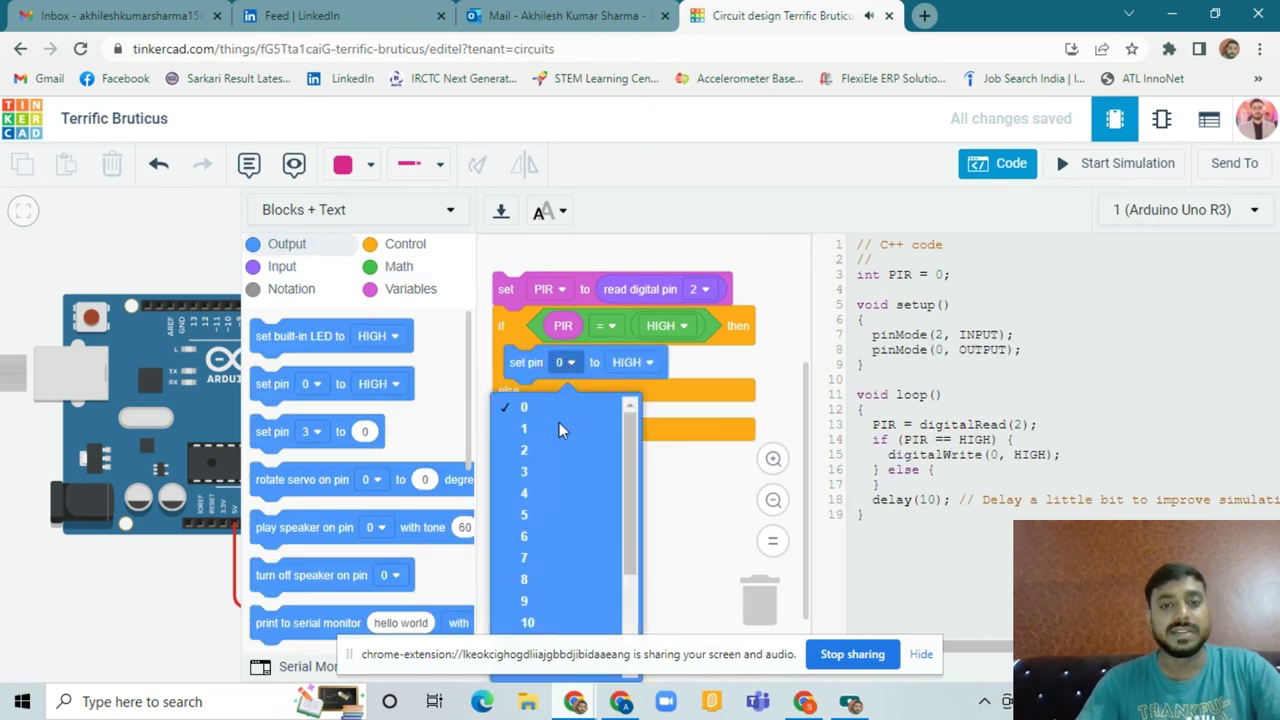
click(536, 477)
Step: Duplicate that block into the else branch and change it to set pin 3 LOW
right_click(547, 377)
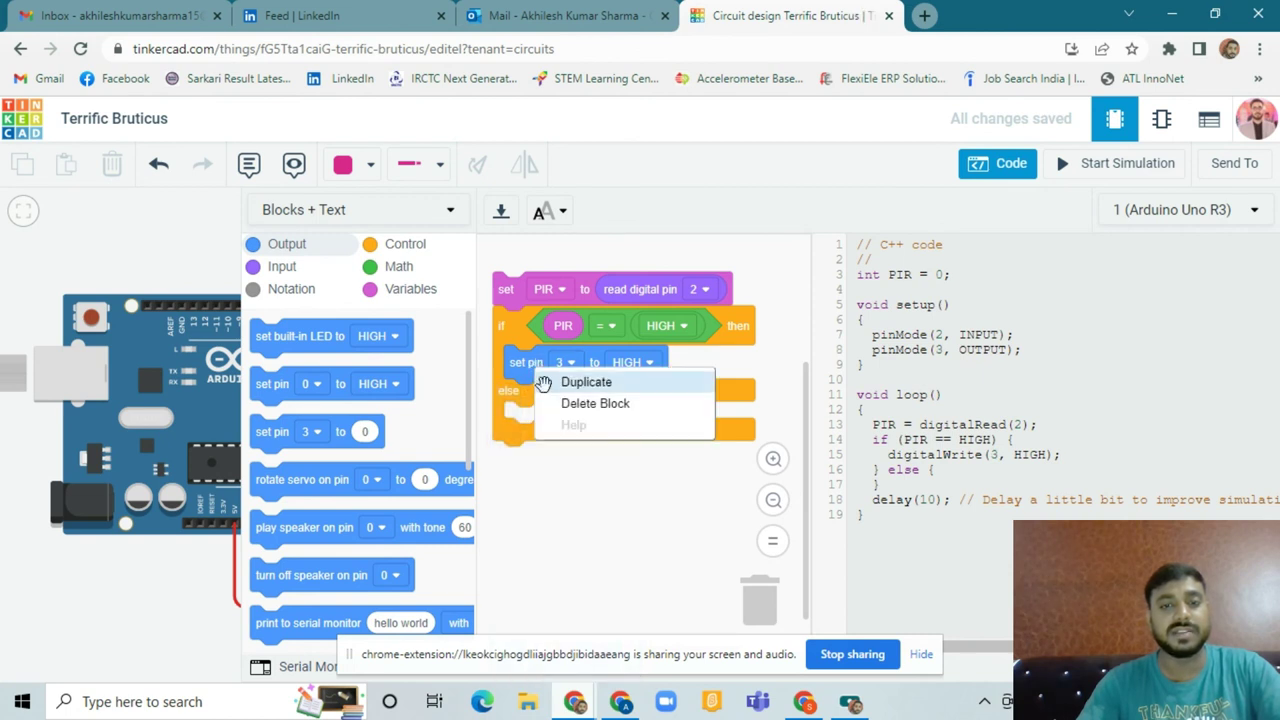
click(555, 385)
drag(538, 425, 518, 406)
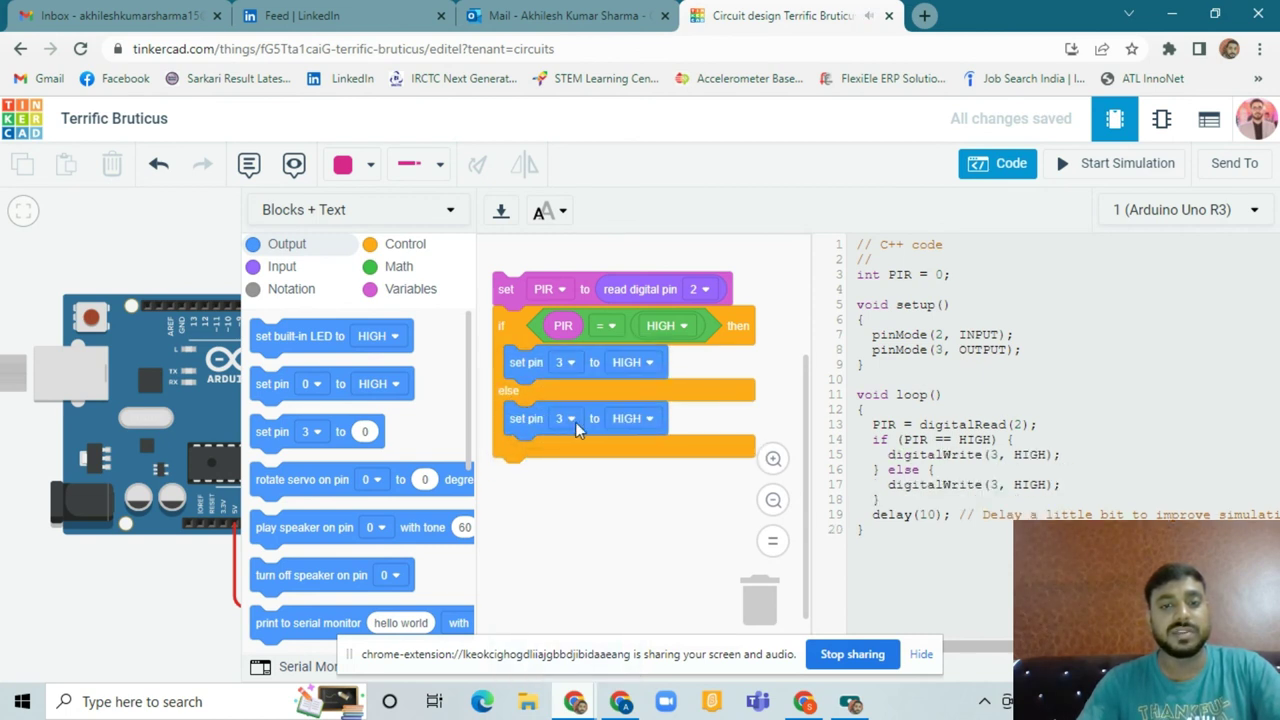
click(636, 420)
click(632, 484)
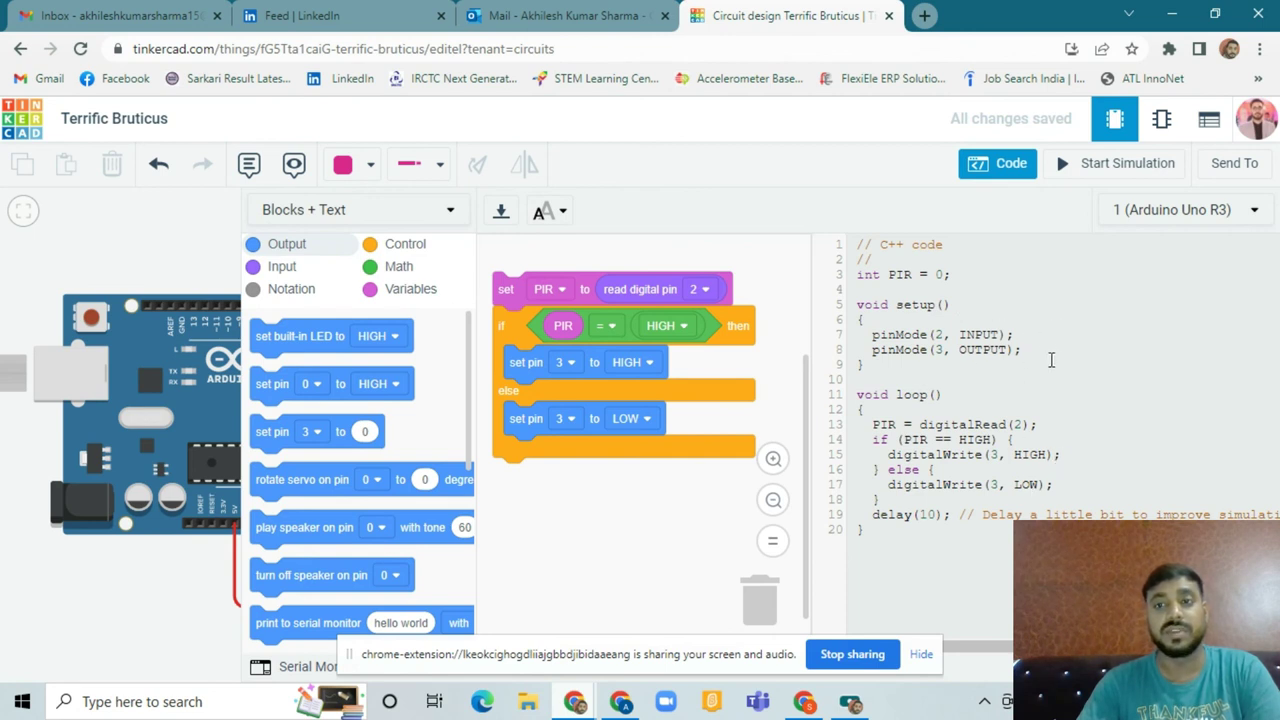
scroll(765, 298, up, 3)
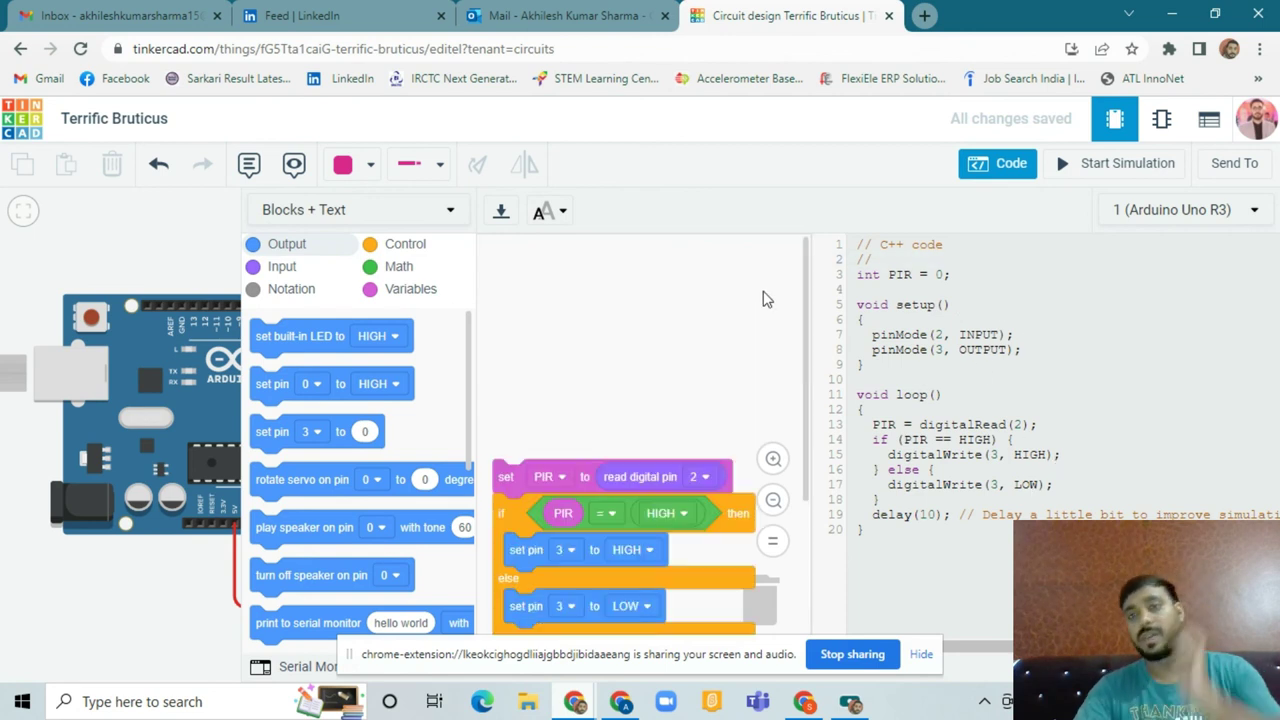
scroll(765, 298, down, 2)
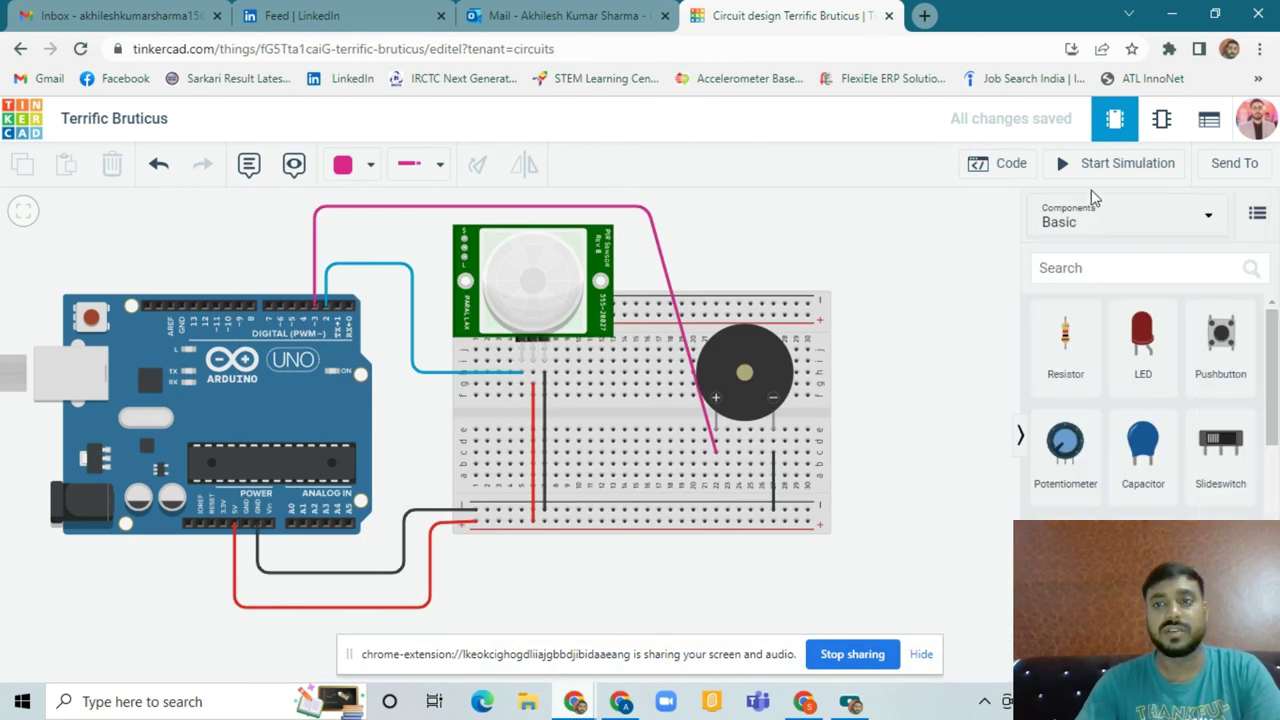
click(1100, 168)
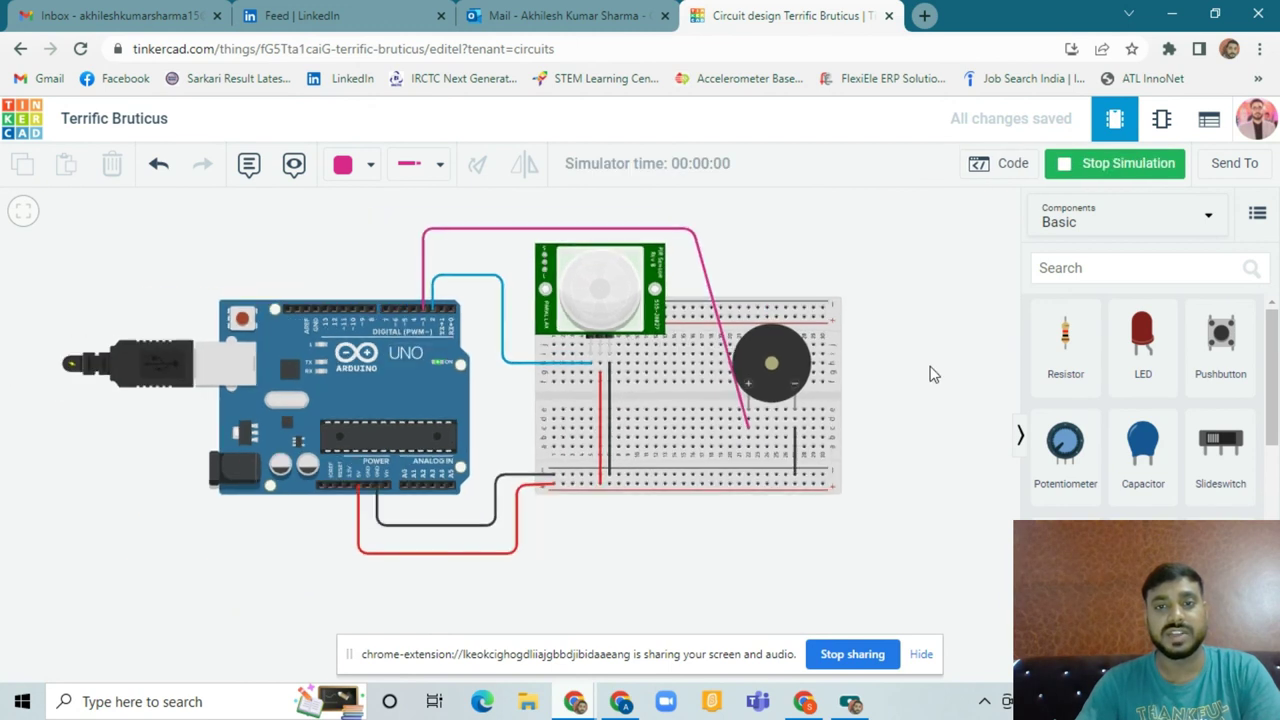
scroll(930, 326, up, 2)
scroll(932, 324, down, 3)
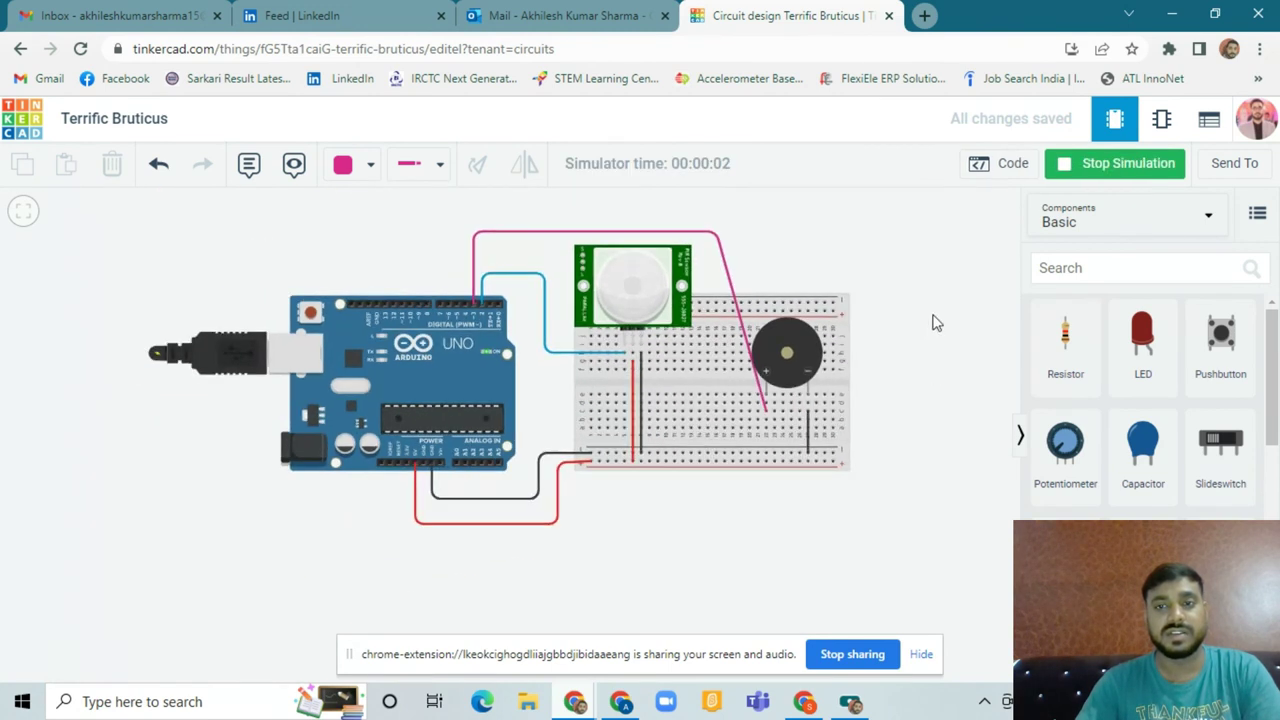
click(585, 385)
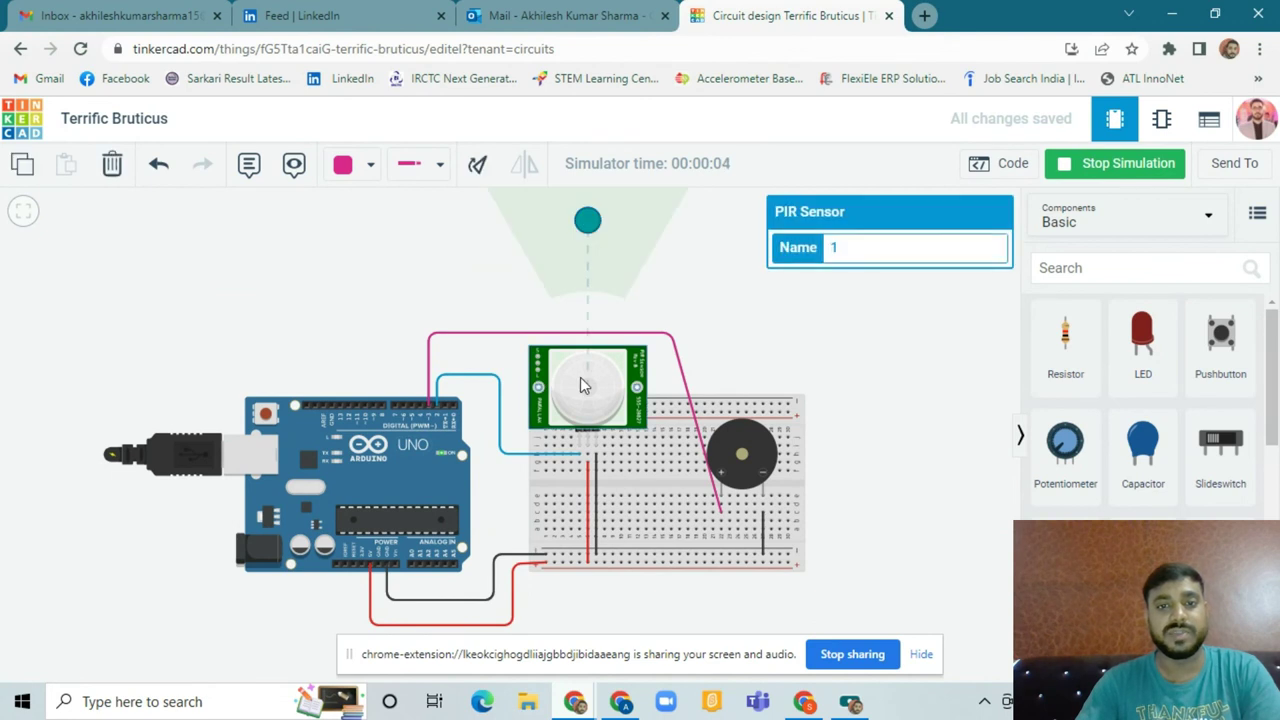
drag(587, 220, 648, 222)
click(634, 240)
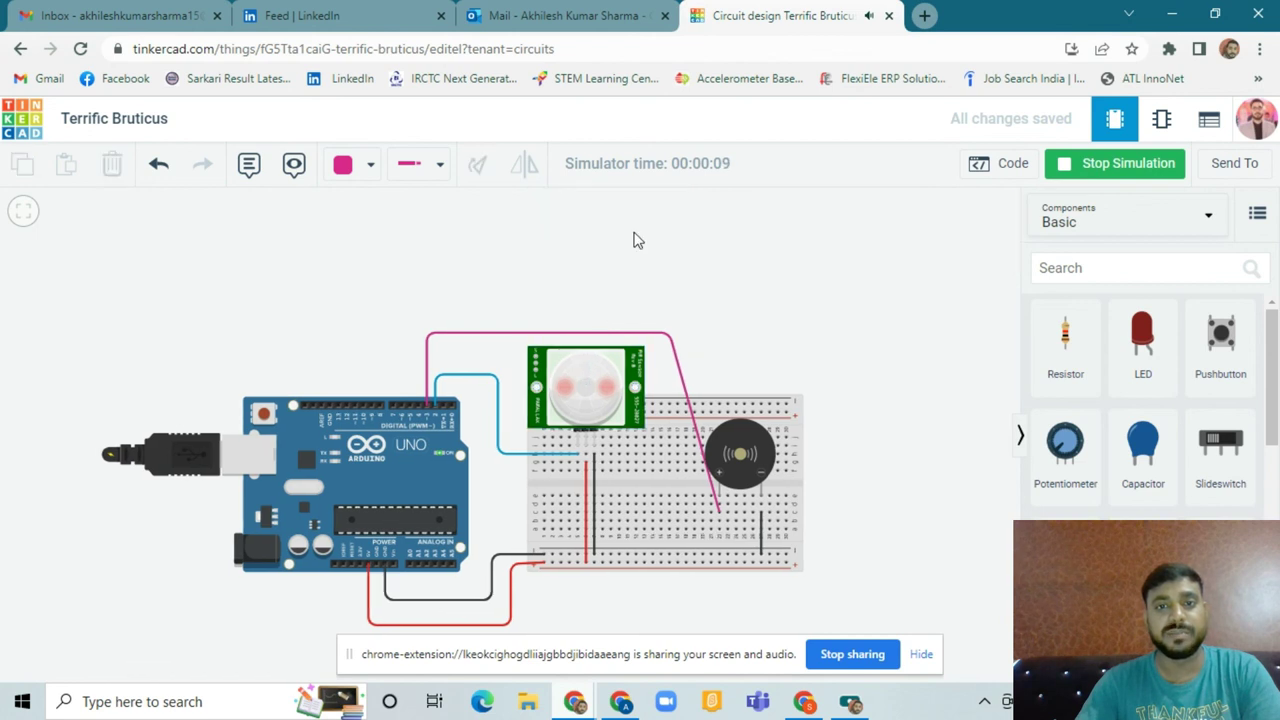
click(590, 390)
drag(632, 228, 604, 230)
click(735, 305)
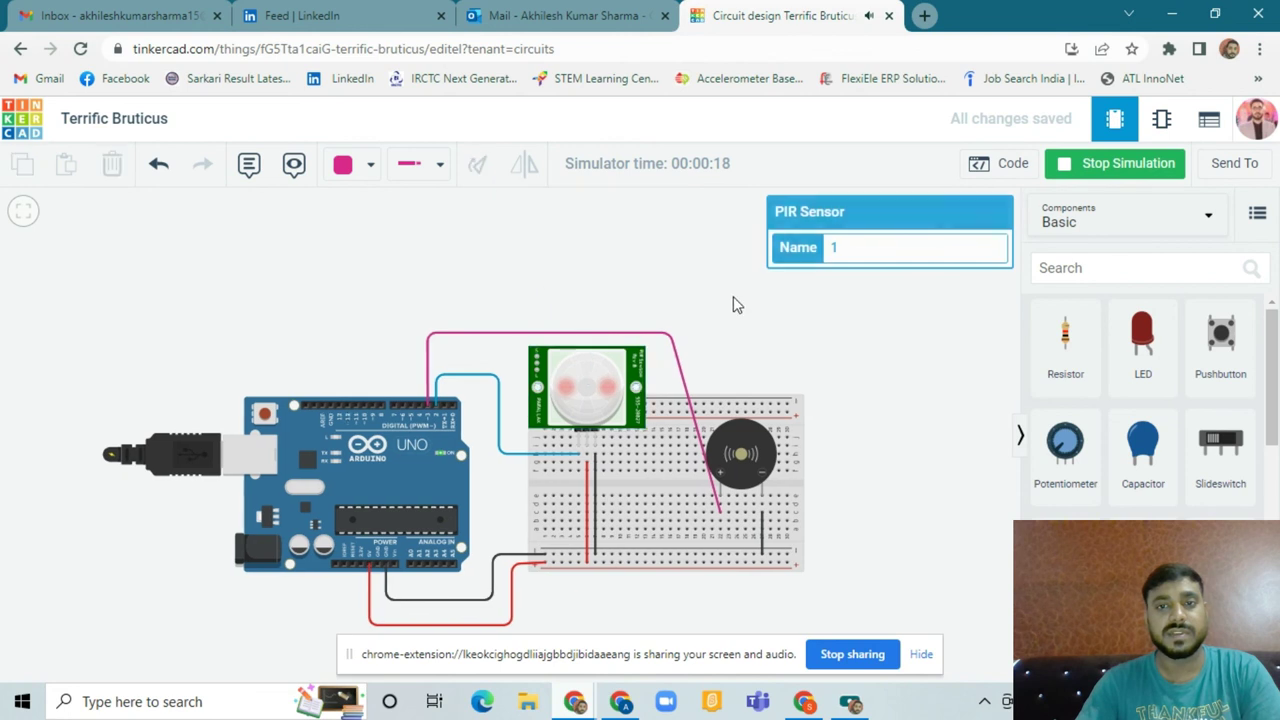
click(1095, 165)
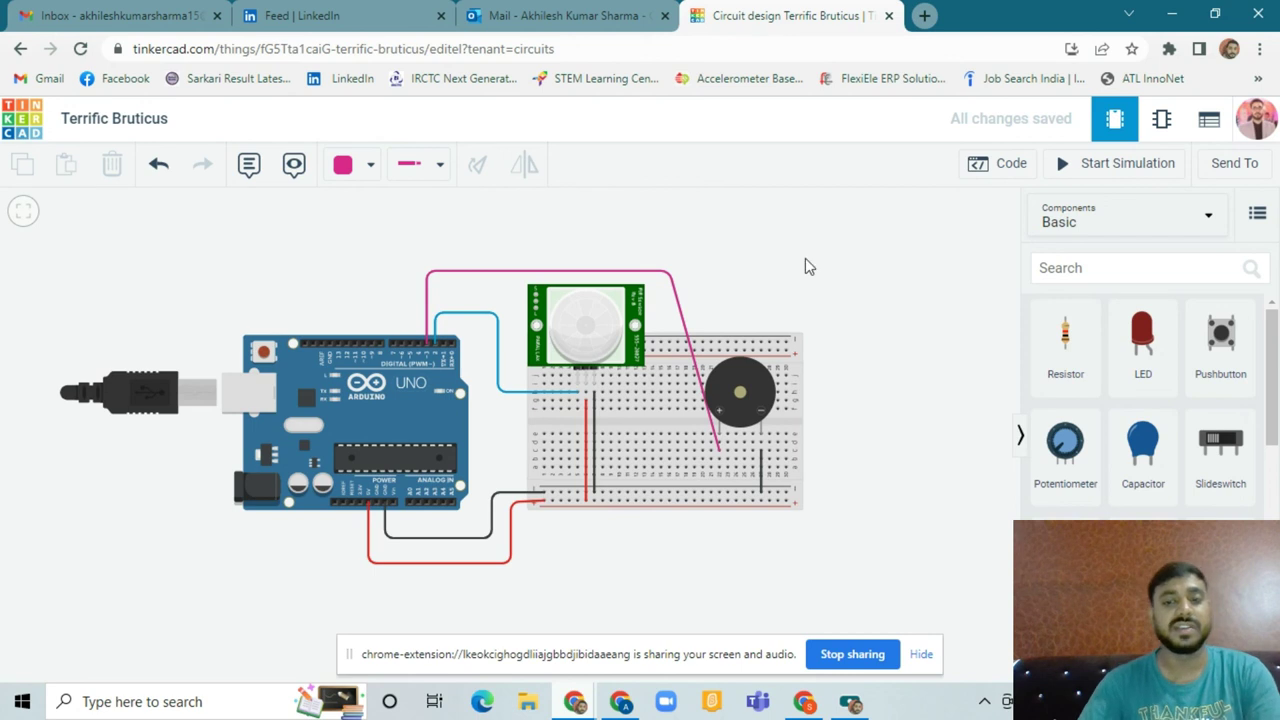
mouse_move(850, 701)
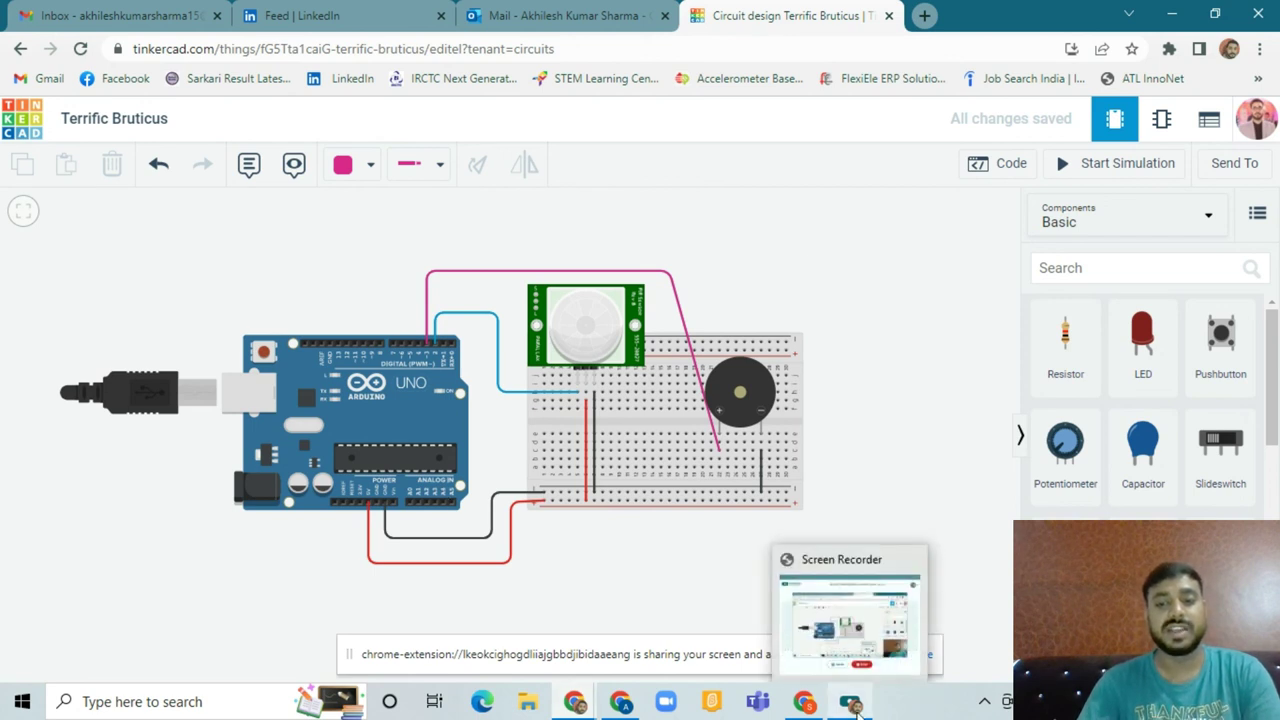